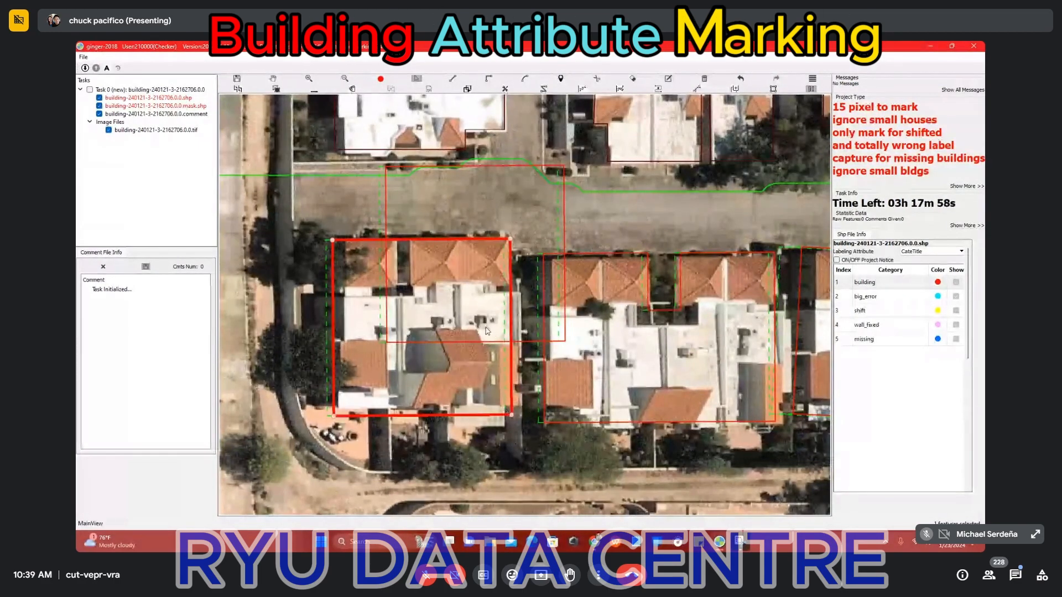
# Select the displaced duplicate outline over the street and undo its last move.
pyautogui.click(402, 311)
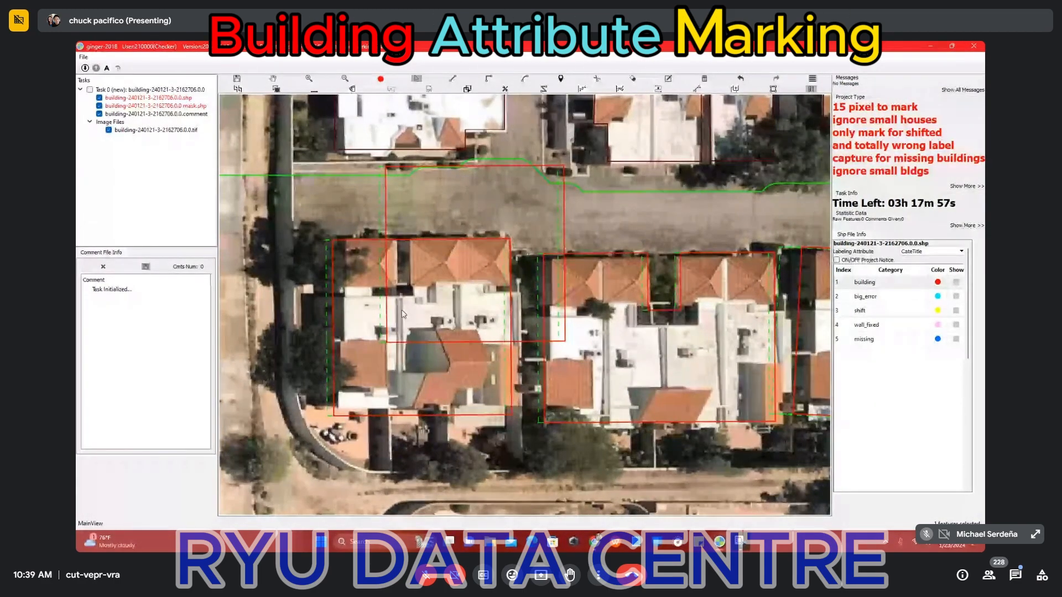
pyautogui.click(489, 199)
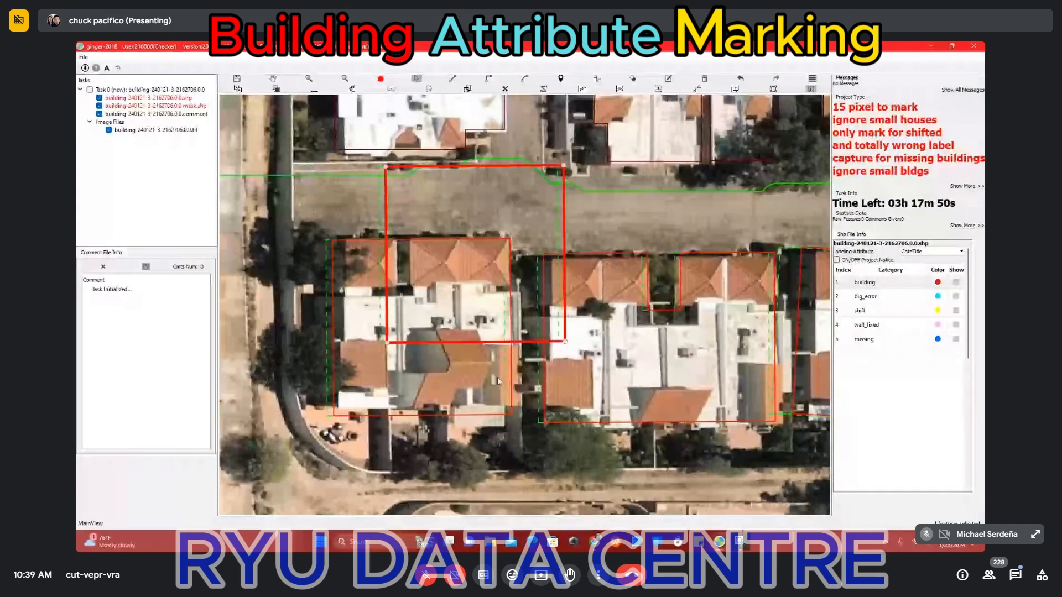
pyautogui.hotkey('ctrl', 'z')
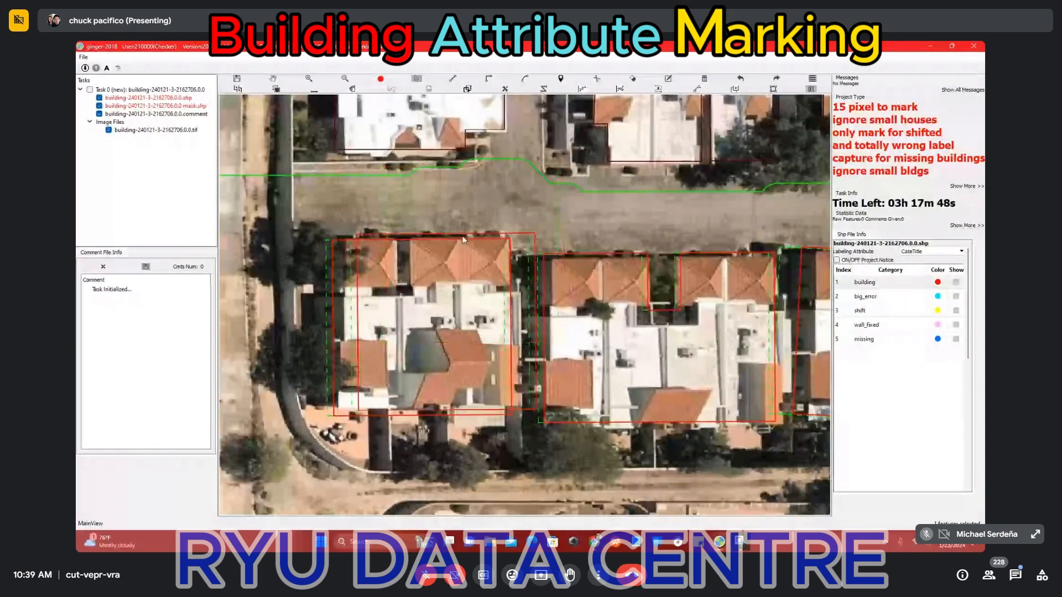
# Select both overlapping outlines on the corner building, move them down off its roof, and label them as shift.
pyautogui.moveTo(417, 180); pyautogui.dragTo(399, 391)
pyautogui.moveTo(445, 311); pyautogui.dragTo(436, 376)
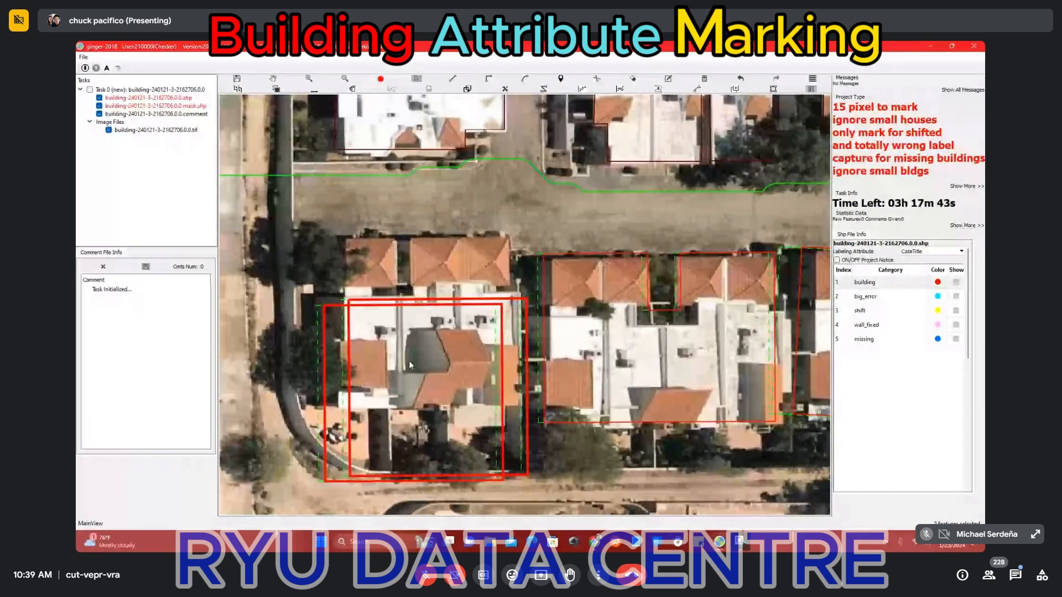
pyautogui.moveTo(400, 269); pyautogui.dragTo(448, 363)
pyautogui.click(865, 314)
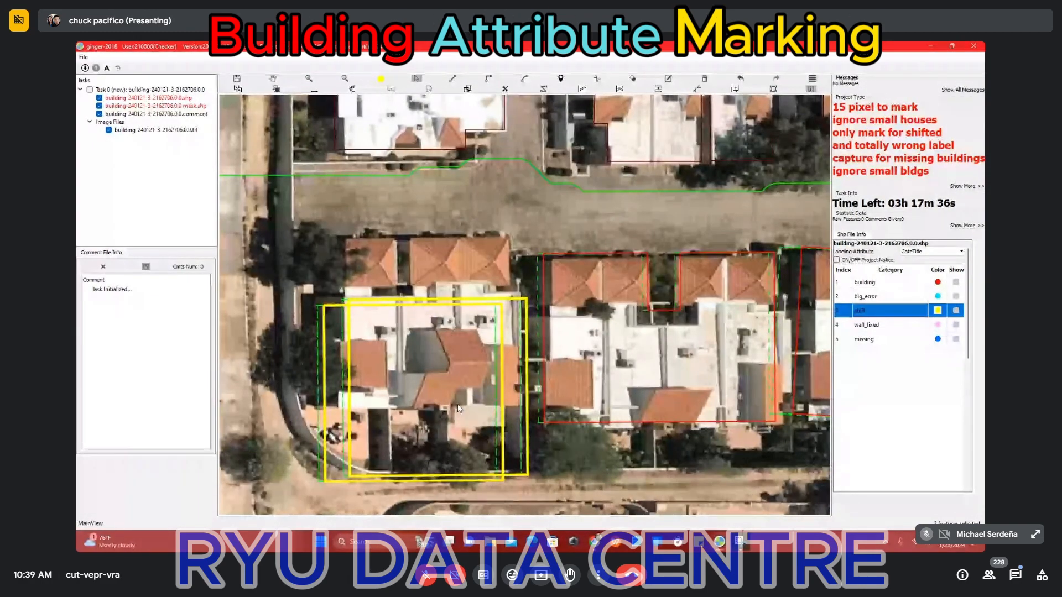
# Undo the shift labelling and the downward move of the two overlapping outlines.
pyautogui.hotkey('ctrl', 'z')
pyautogui.hotkey('ctrl', 'z')
pyautogui.click(391, 305)
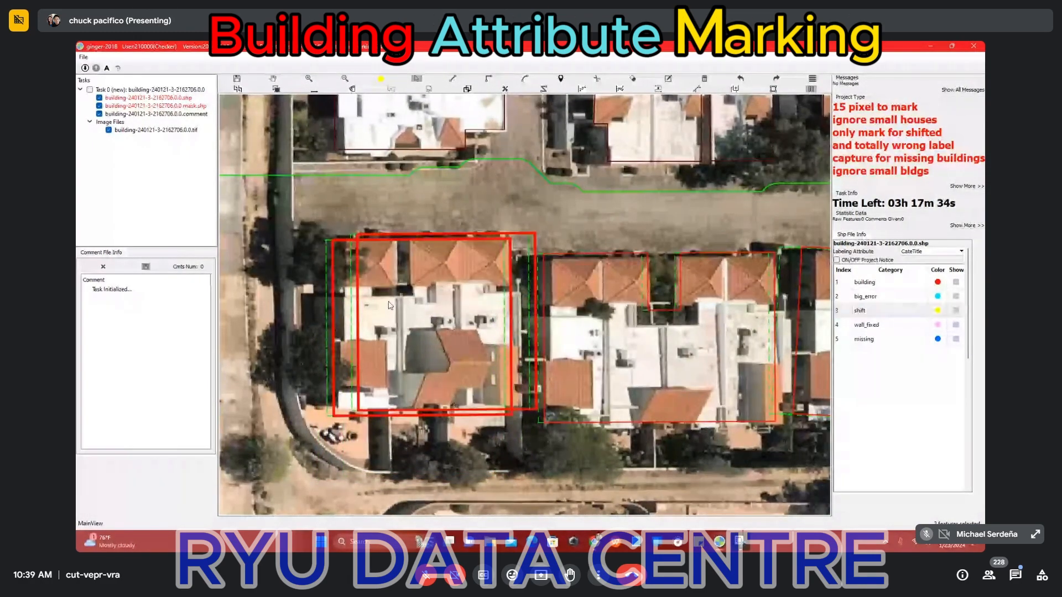
# Move one of the corner building's overlapping outlines up over the street and shrink the other outline.
pyautogui.moveTo(417, 295)
pyautogui.mouseDown()
pyautogui.moveTo(444, 238)
pyautogui.moveTo(394, 357)
pyautogui.moveTo(483, 385)
pyautogui.moveTo(541, 380)
pyautogui.mouseUp()
pyautogui.press('m')
pyautogui.click(541, 377)
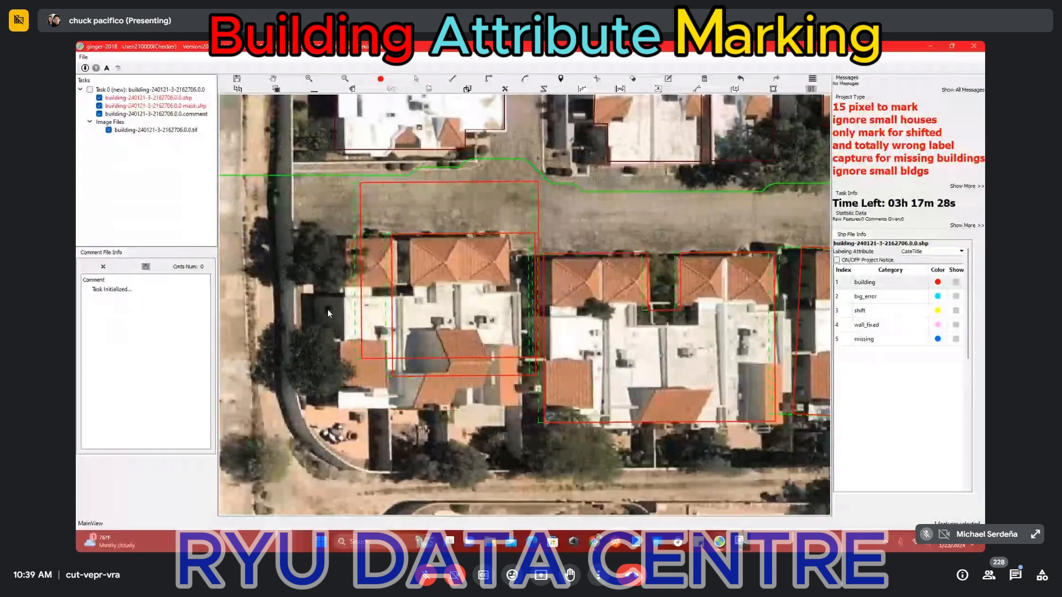
# Label the shrunken outline as big_error and the outline displaced over the street as shift.
pyautogui.press('s')
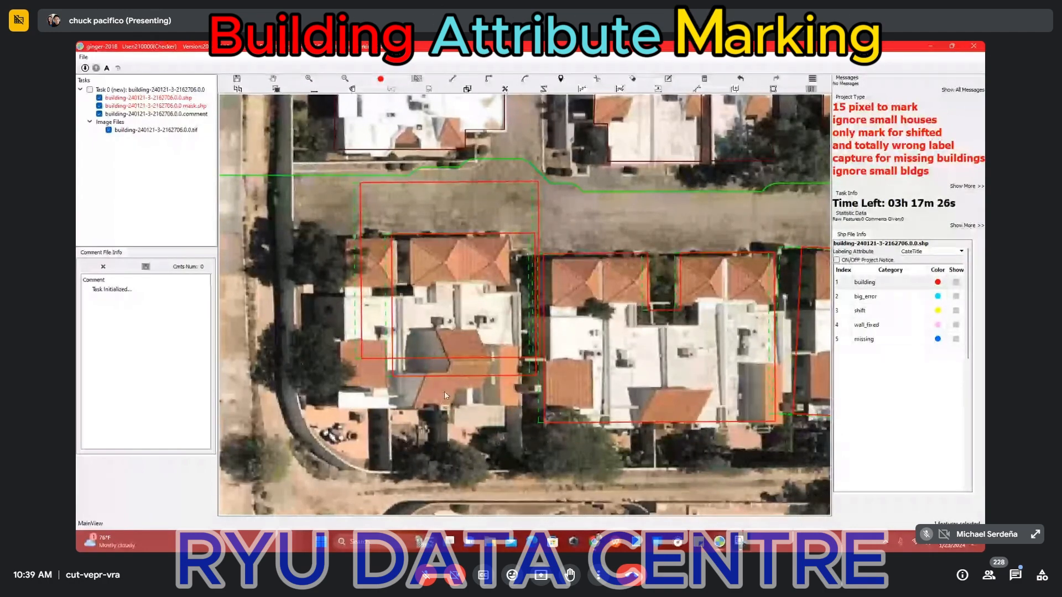
pyautogui.click(454, 375)
pyautogui.click(867, 301)
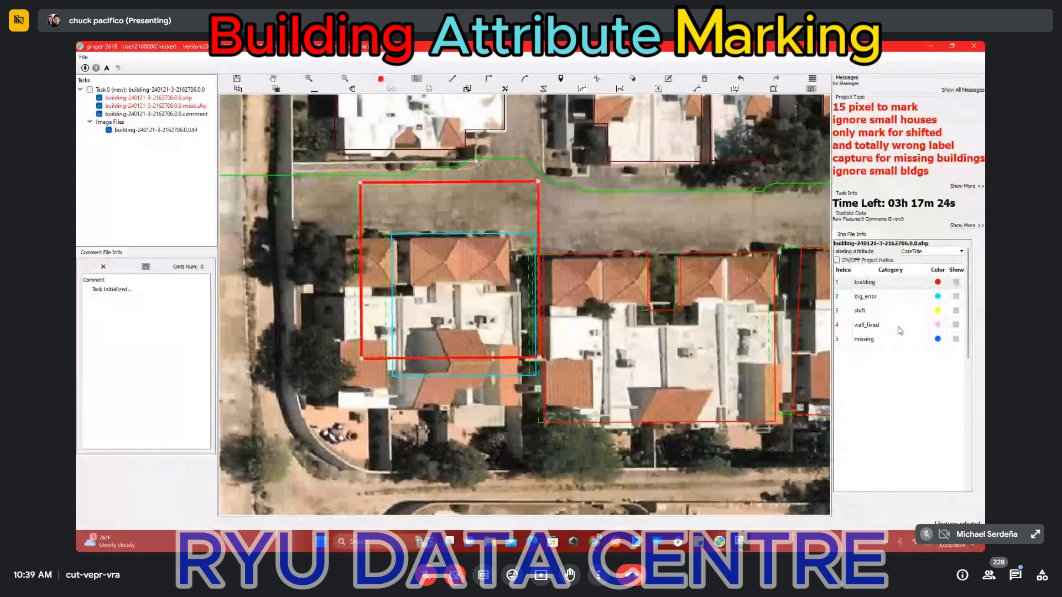
pyautogui.click(841, 311)
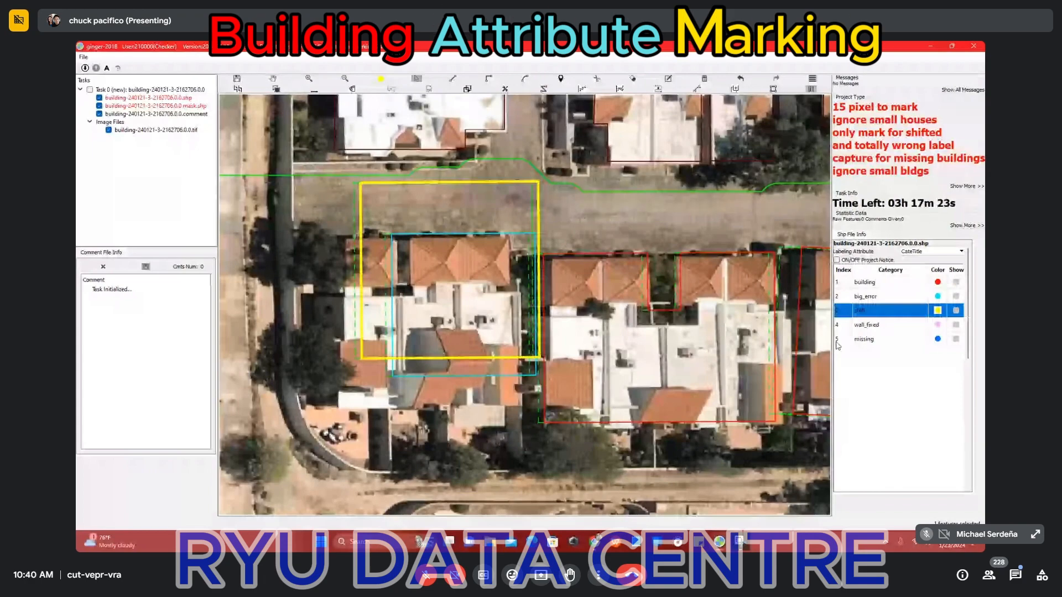
# Undo the category labels, the resizing and the move on the corner building's two outlines.
pyautogui.hotkey('ctrl', 'z')
pyautogui.hotkey('ctrl', 'z')
pyautogui.hotkey('ctrl', 'z')
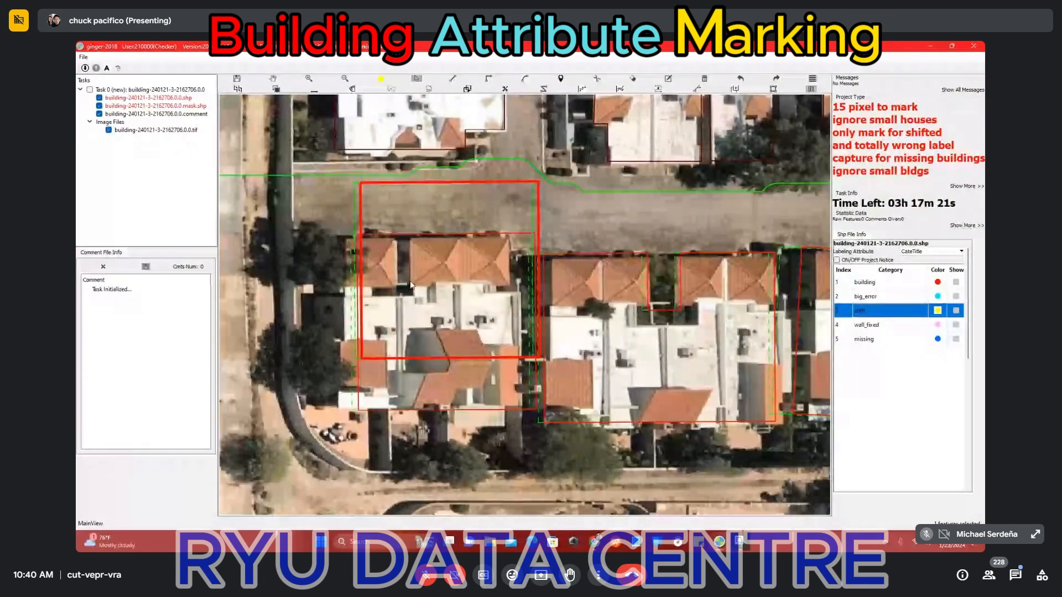
pyautogui.hotkey('ctrl', 'z')
pyautogui.hotkey('ctrl', 'z')
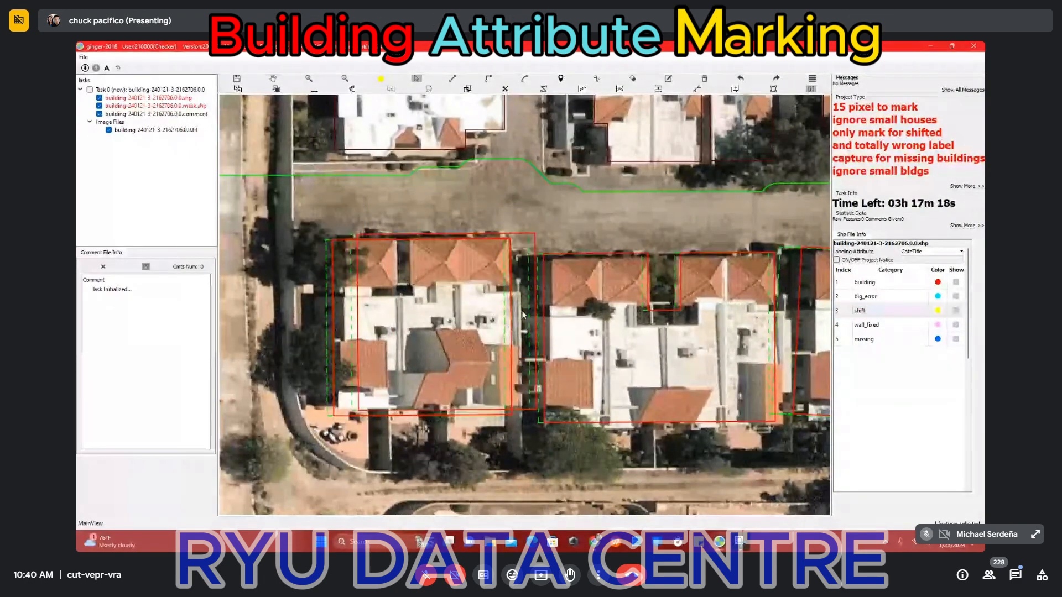
# Delete the duplicate outline overlapping the corner building, keeping its original outline.
pyautogui.click(523, 315)
pyautogui.press('Delete')
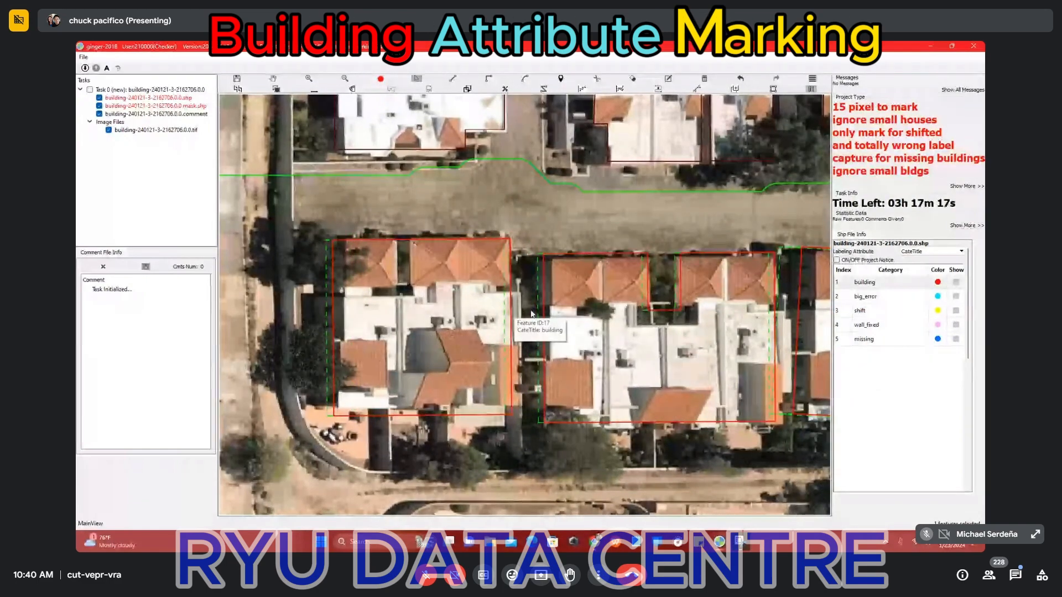
# Switch to the Google Meet window and read the questions in the in-call messages.
pyautogui.click(593, 541)
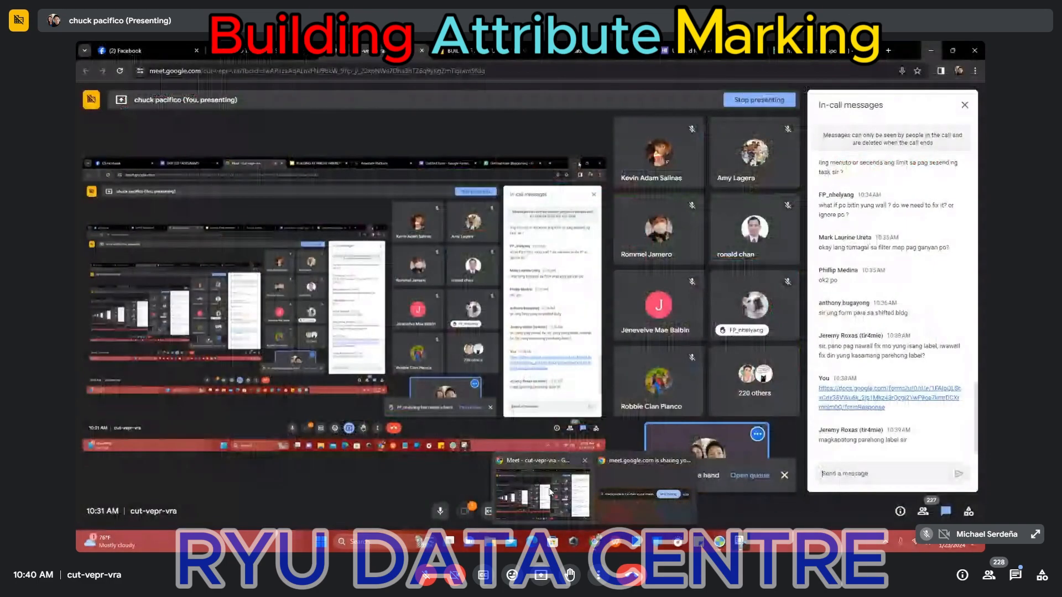
pyautogui.click(550, 491)
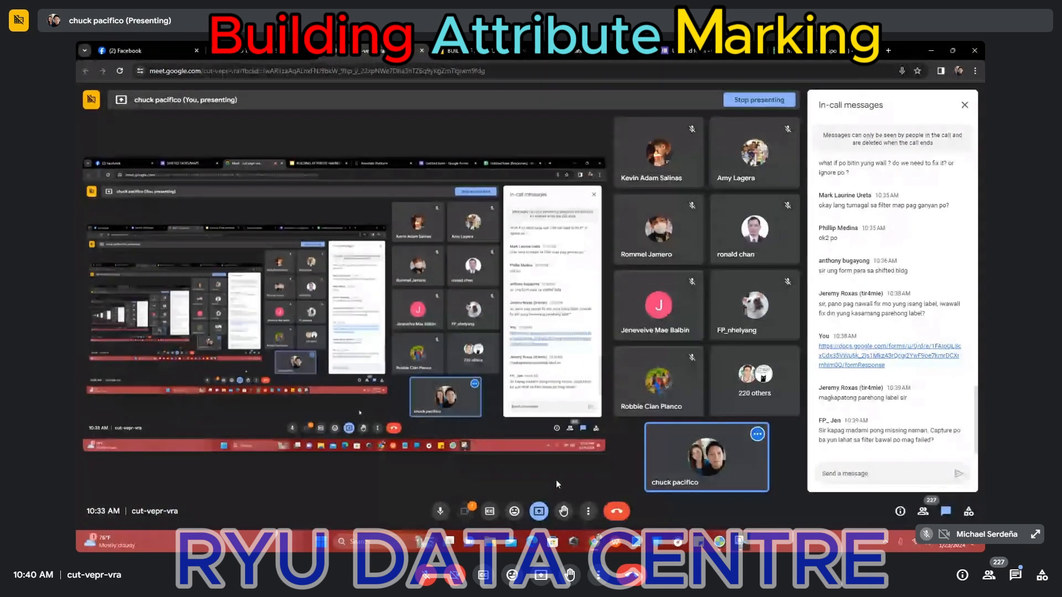
# Maximize the checker window for building-240121-3-2293536.0.0 and examine the labelled houses inside the green boundary.
pyautogui.moveTo(630, 301)
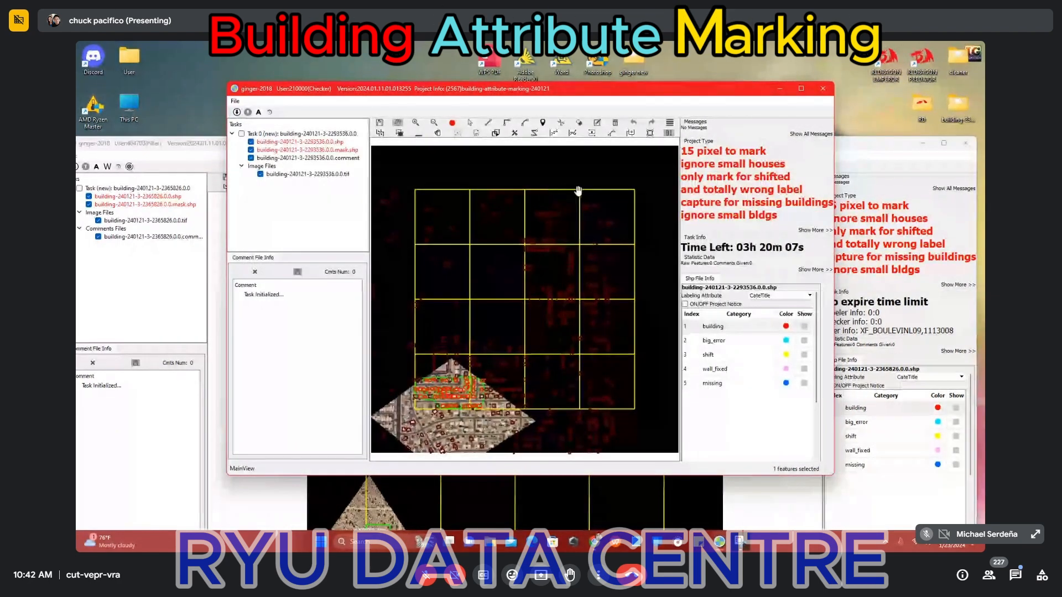
pyautogui.click(801, 89)
pyautogui.scroll(4, 350, 423)
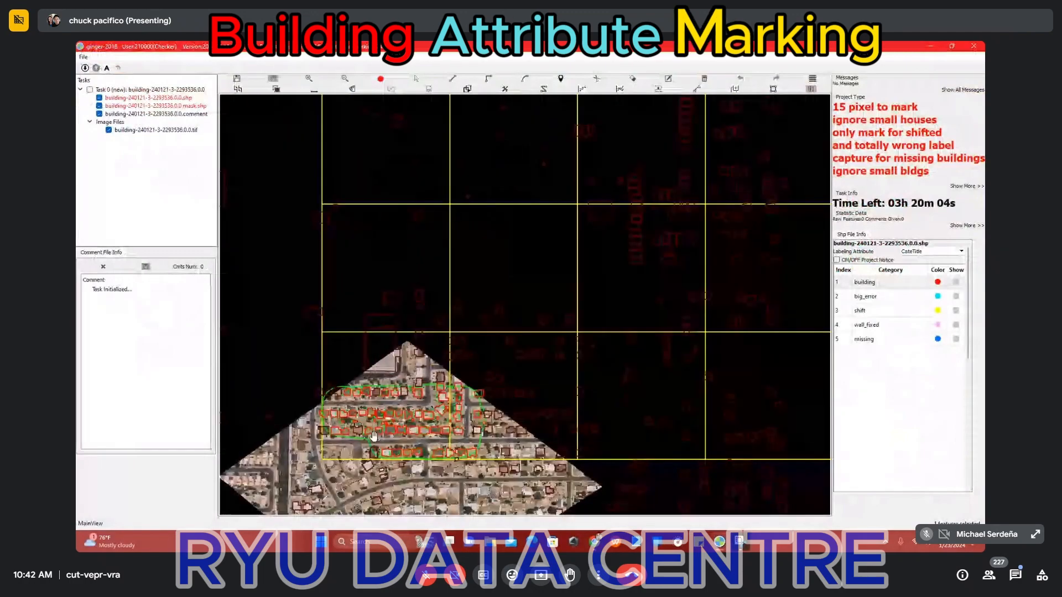
pyautogui.scroll(3, 350, 424)
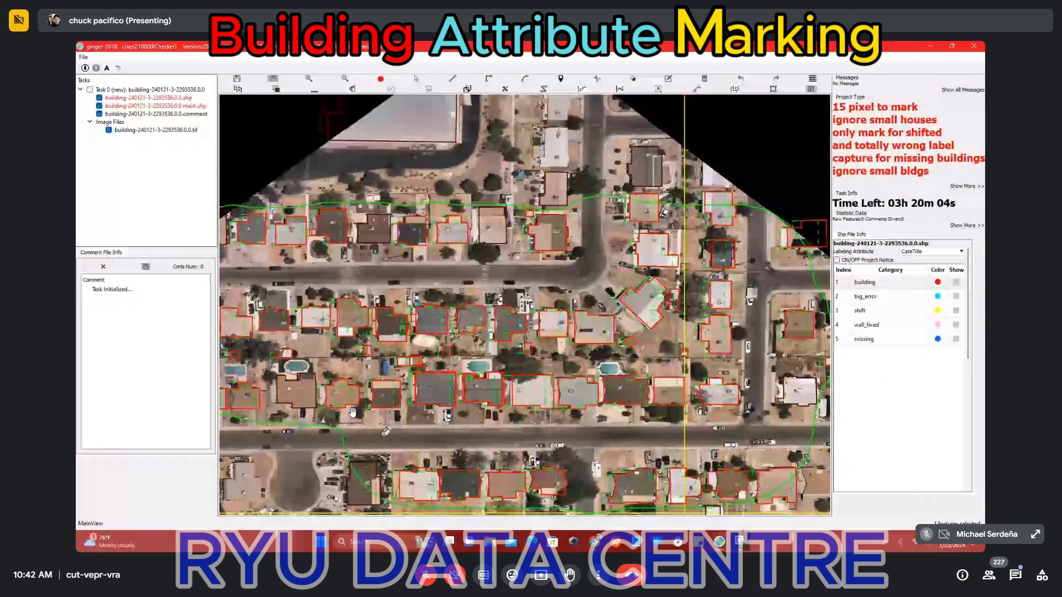
pyautogui.scroll(2, 353, 412)
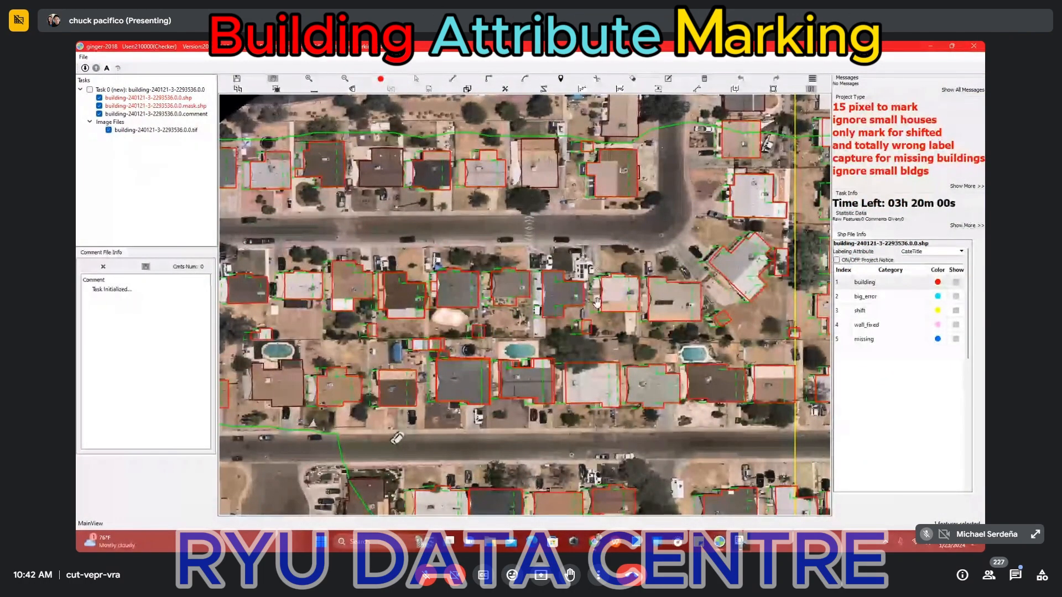
pyautogui.moveTo(558, 328); pyautogui.dragTo(596, 285)
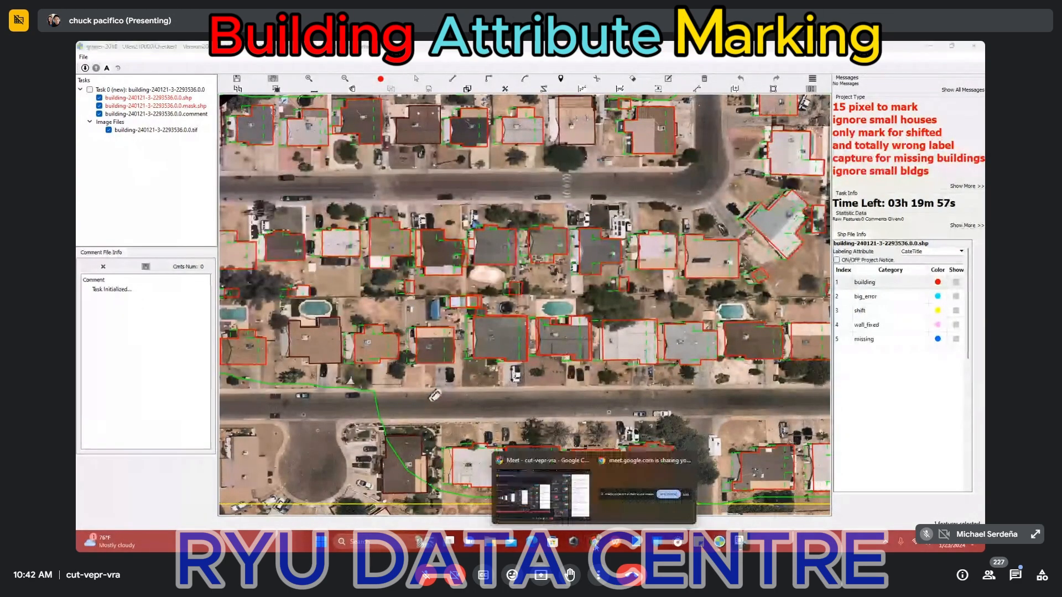
# Return to the Google Meet window and check the newest in-call messages.
pyautogui.click(524, 461)
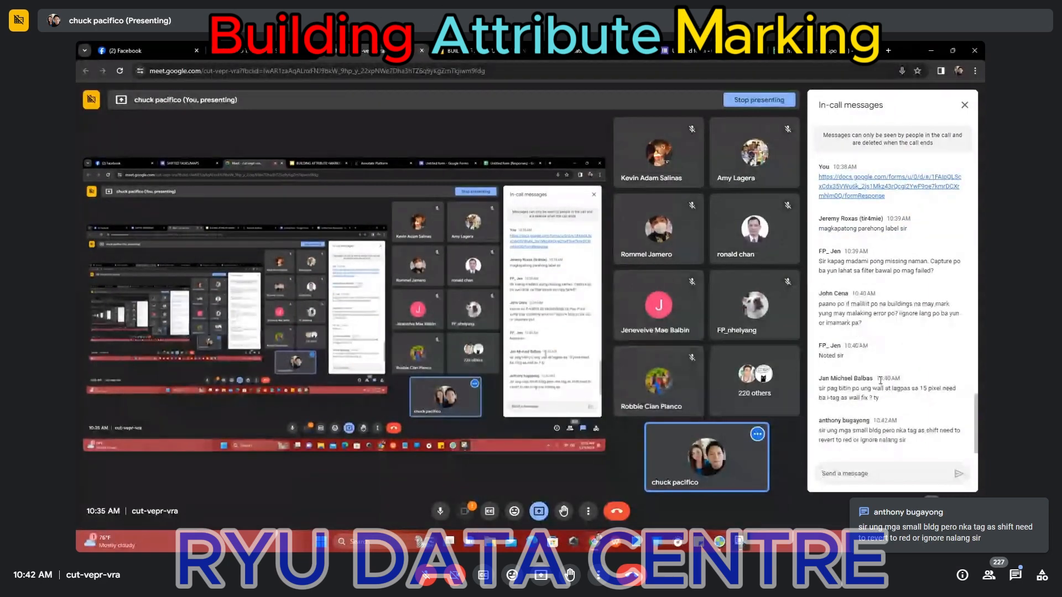
pyautogui.click(883, 470)
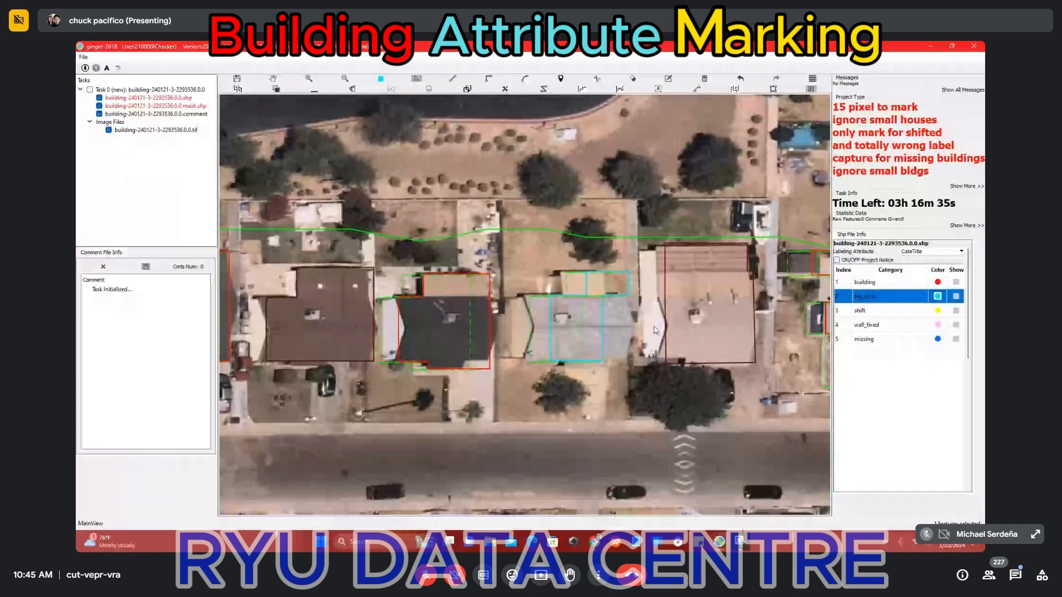
# Reset the misplaced outline on the grey-roofed house to the building category, and relabel it as shift.
pyautogui.click(623, 316)
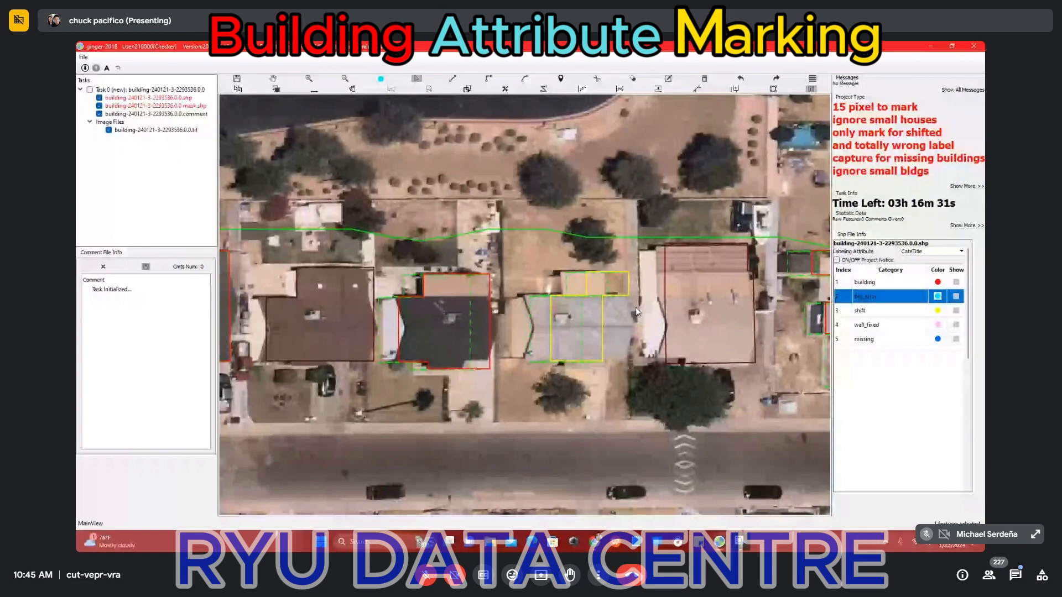
pyautogui.press('1')
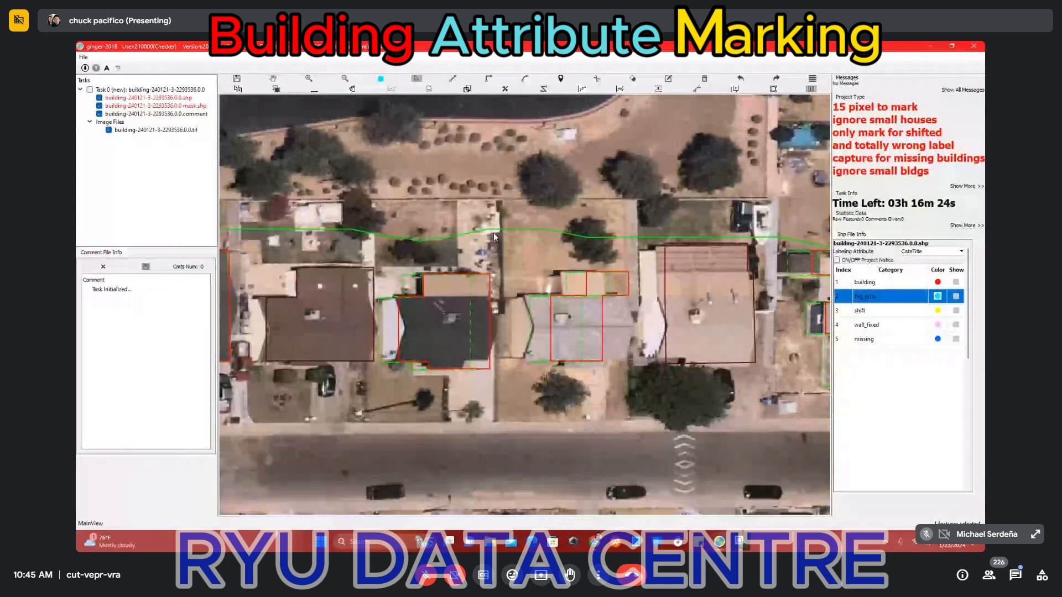
pyautogui.click(577, 320)
pyautogui.scroll(2, 581, 312)
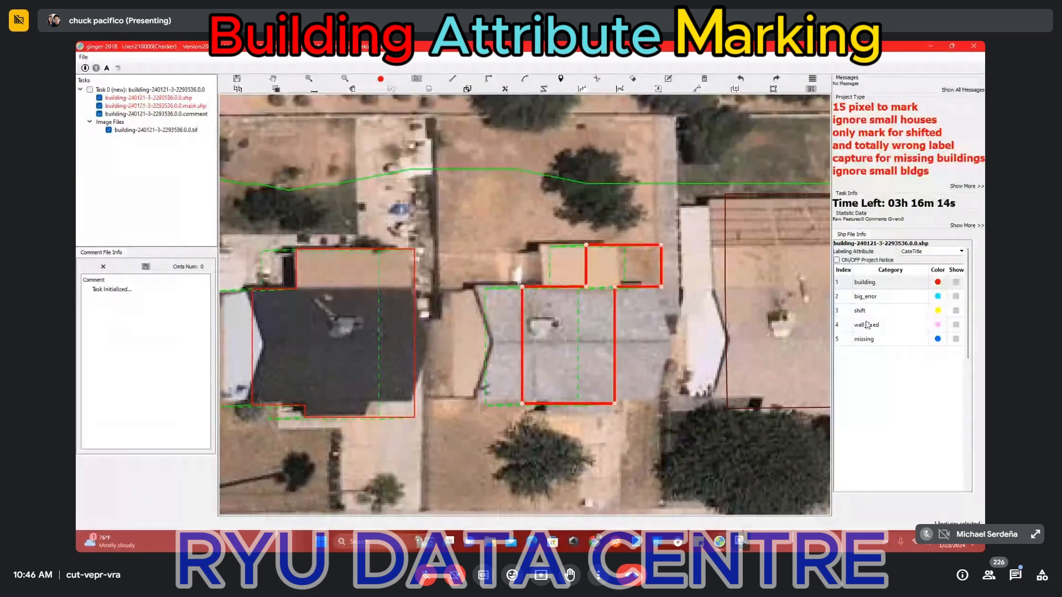
pyautogui.press('3')
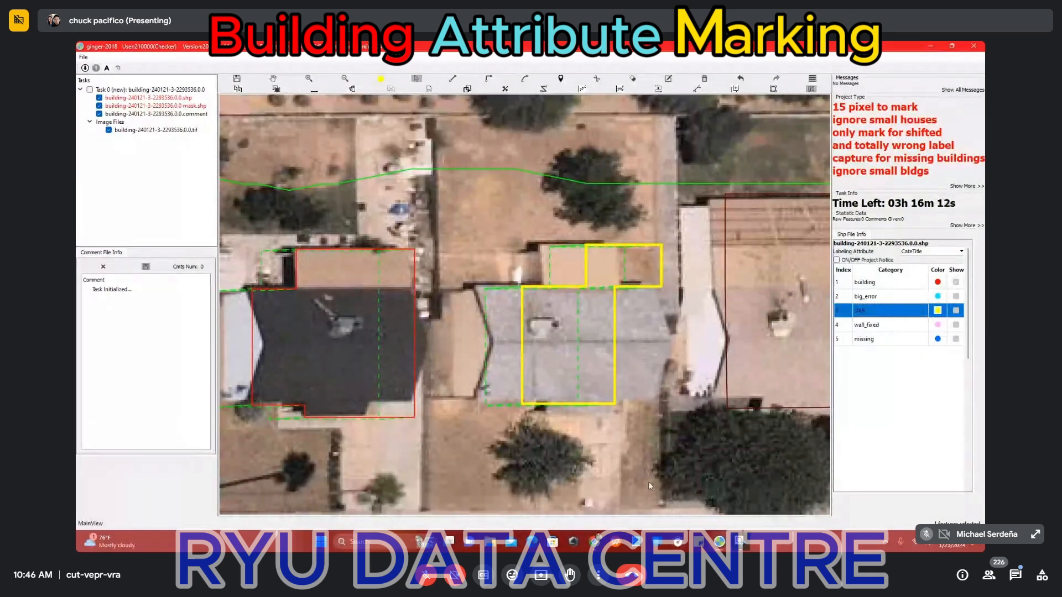
pyautogui.scroll(-2, 665, 382)
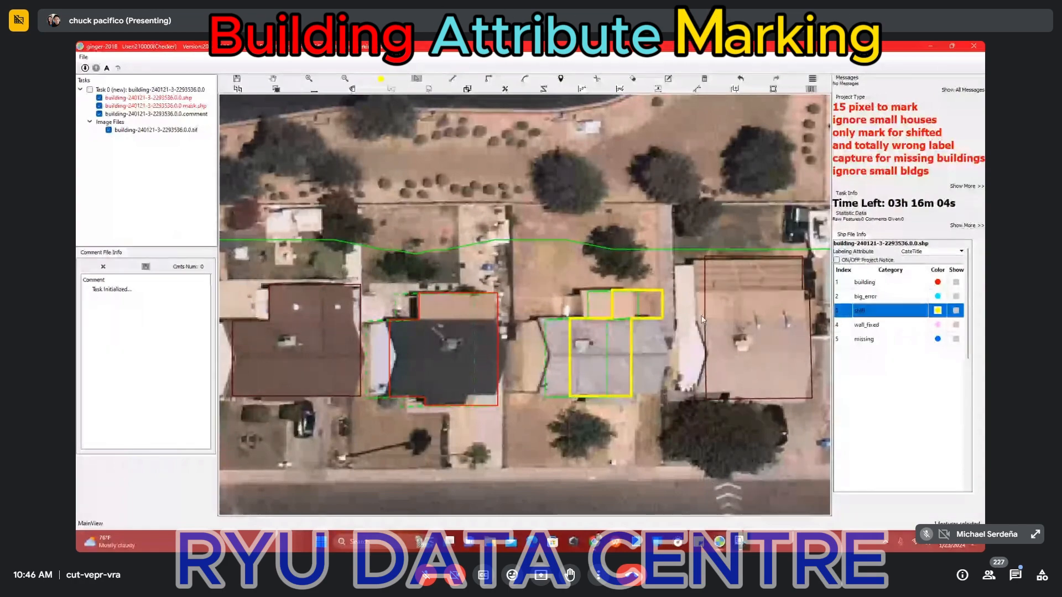
# Undo the relabelling and displacement of the grey-roofed house's outline.
pyautogui.hotkey('ctrl', 'z')
pyautogui.hotkey('ctrl', 'z')
pyautogui.hotkey('ctrl', 'z')
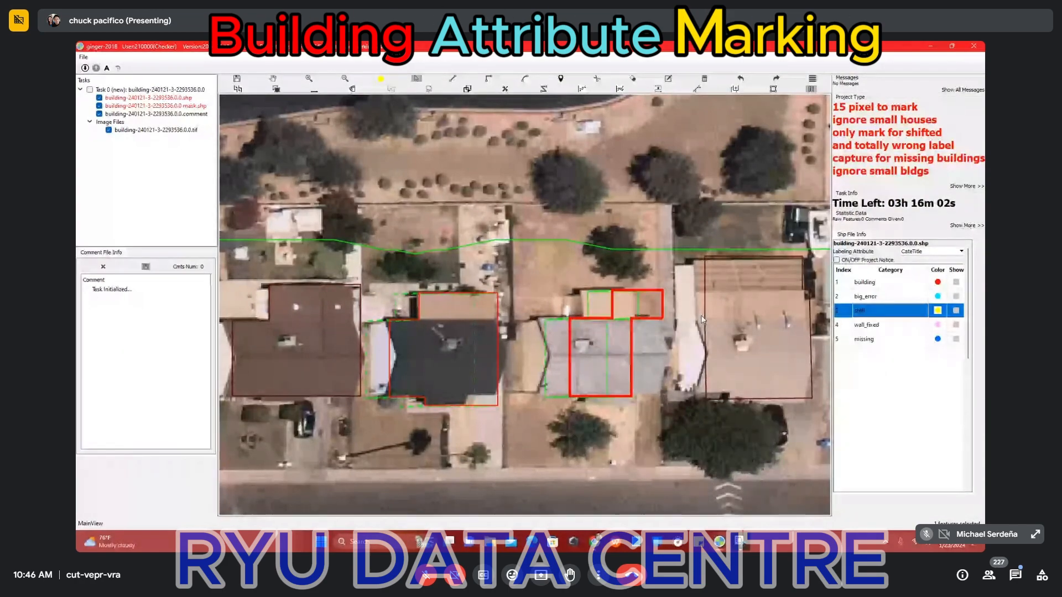
# Switch to the Google Meet window to check the in-call messages, and minimize it.
pyautogui.click(595, 542)
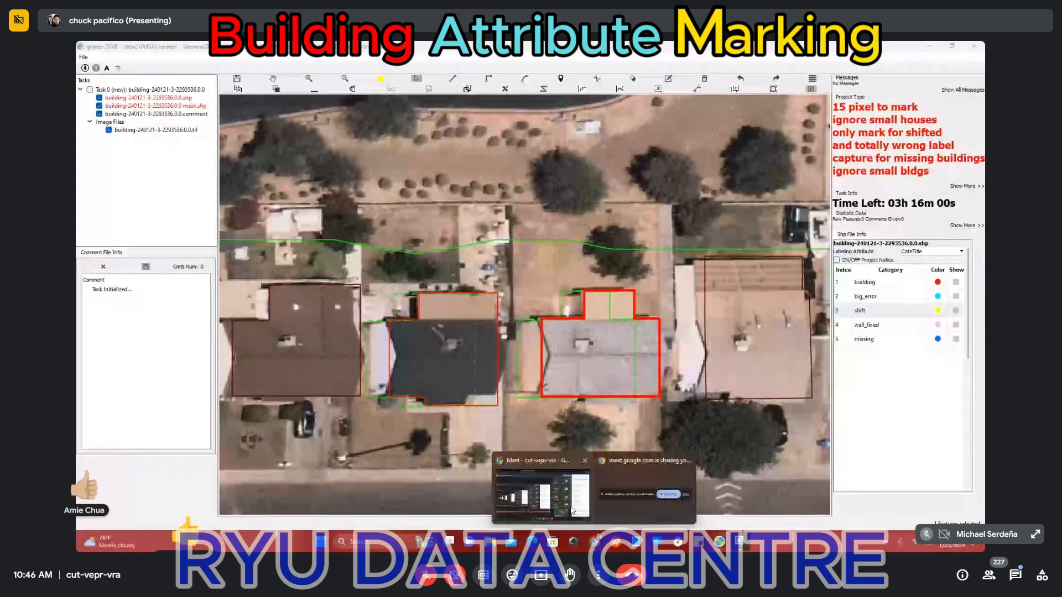
pyautogui.click(572, 503)
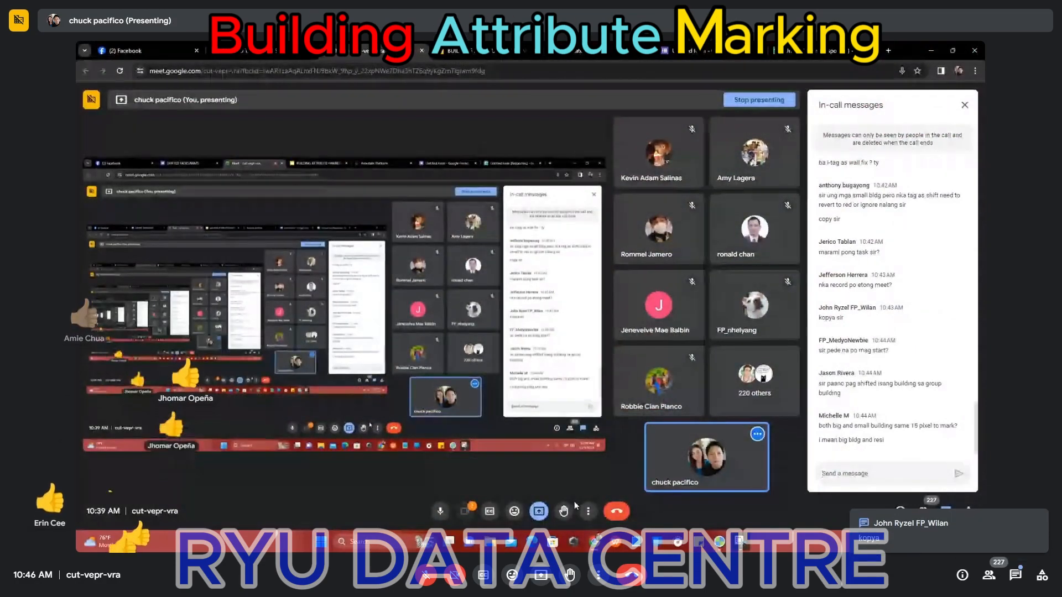
pyautogui.click(929, 50)
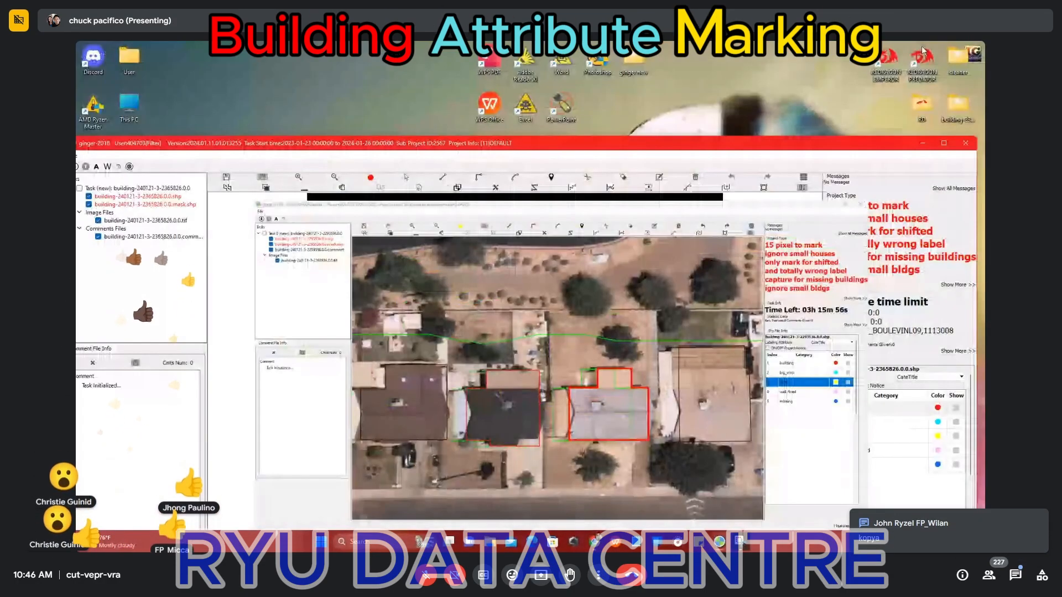
# Bring the filter window for building-240121-3-2144387.0.0 to the front and move it aside.
pyautogui.moveTo(719, 542)
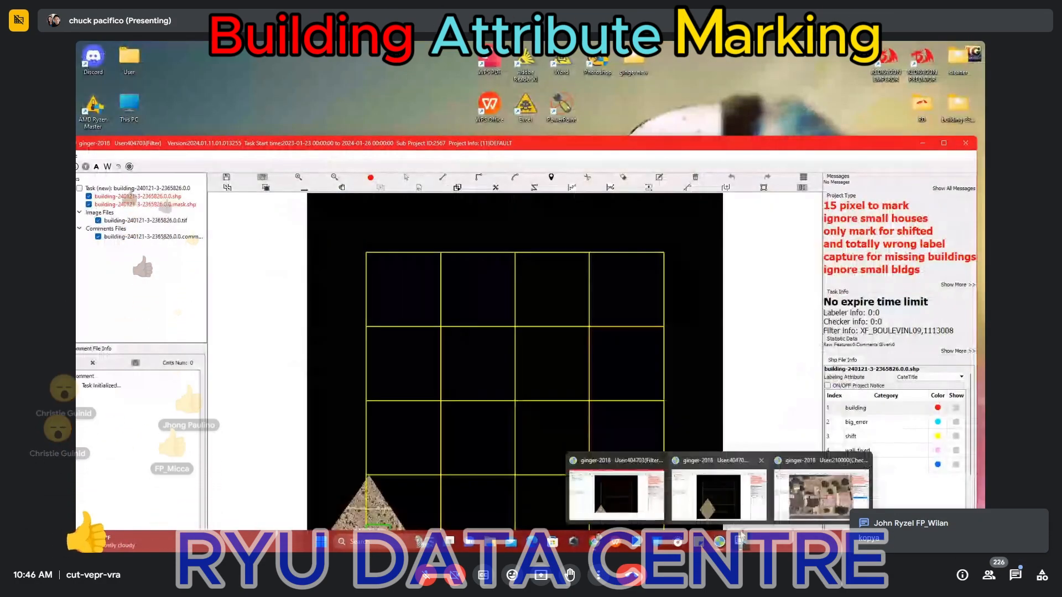
pyautogui.click(718, 495)
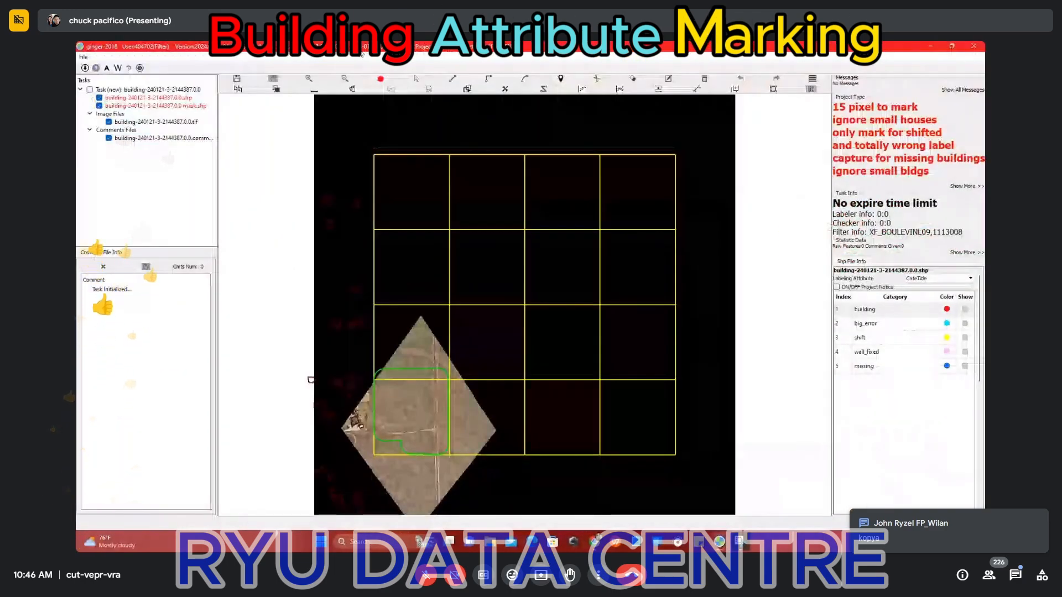
pyautogui.moveTo(369, 46); pyautogui.dragTo(433, 55)
# Rearrange the two filter windows and bring the one with building-240121-3-2197492.0.0 to the front.
pyautogui.moveTo(120, 145); pyautogui.dragTo(174, 98)
pyautogui.moveTo(519, 344); pyautogui.dragTo(658, 80)
pyautogui.scroll(4, 521, 204)
pyautogui.click(496, 63)
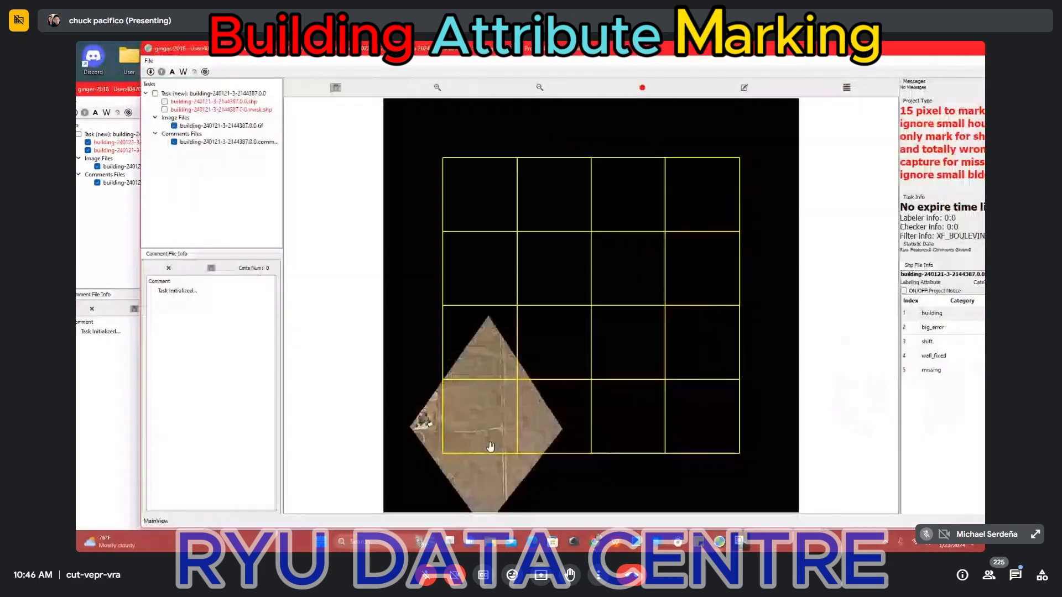
pyautogui.scroll(2, 477, 435)
pyautogui.click(97, 363)
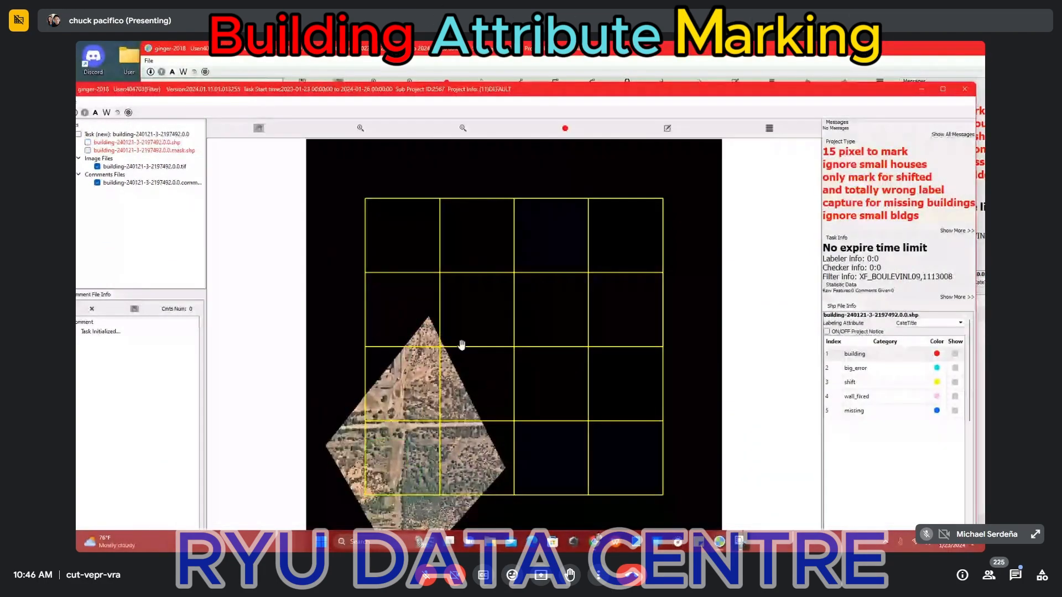
# Check and submit the tasks in both filter windows, including building-240121-3-2197492.0.0 and building-240121-3-2125701.0.0.
pyautogui.click(495, 64)
pyautogui.moveTo(580, 308); pyautogui.dragTo(694, 137)
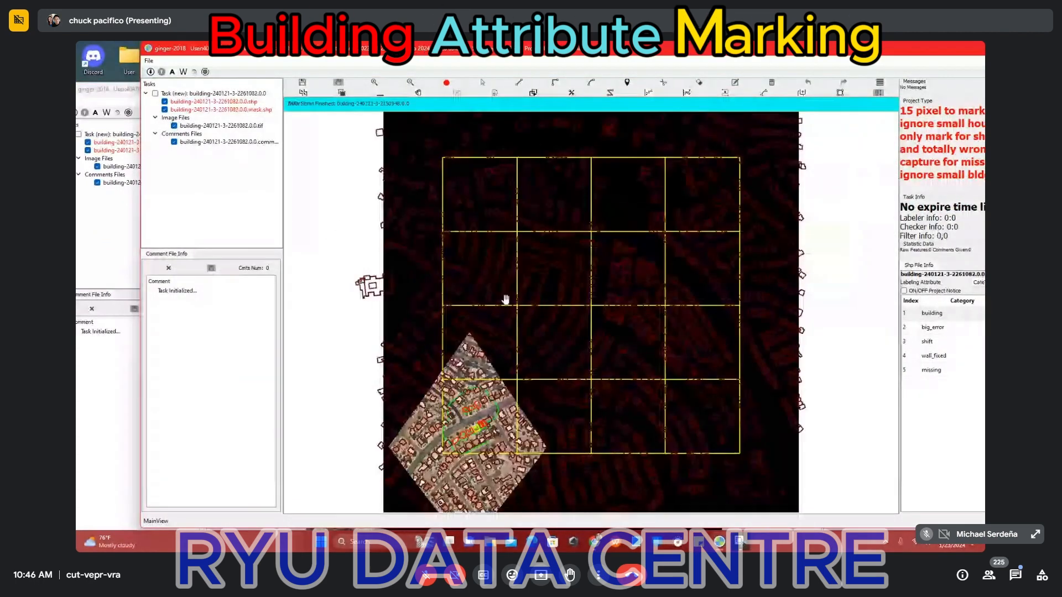
pyautogui.click(108, 398)
pyautogui.moveTo(402, 486); pyautogui.dragTo(524, 303)
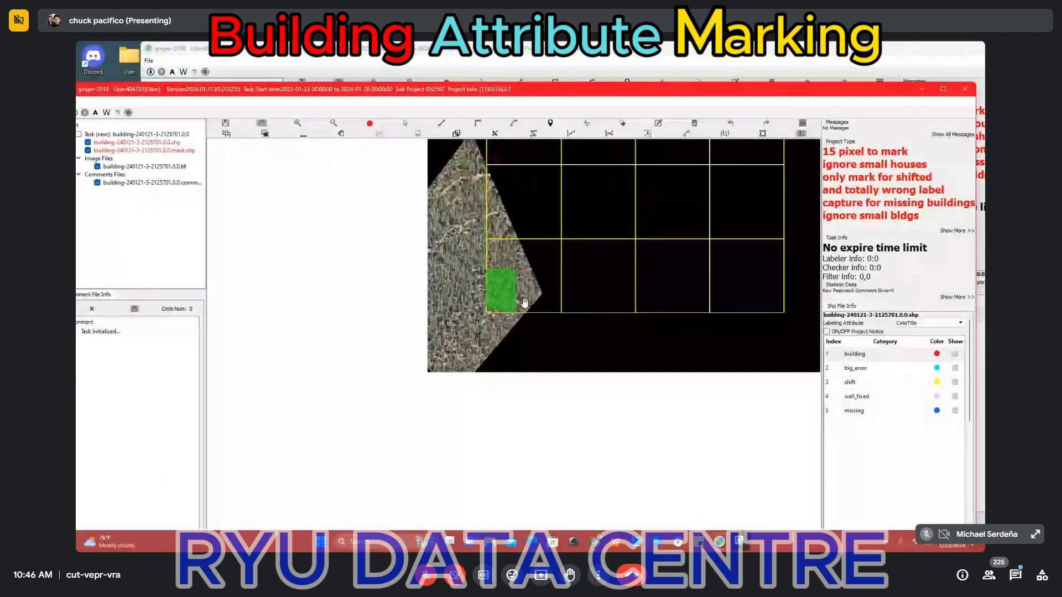
pyautogui.scroll(4, 524, 302)
# Examine the building outlines along both sides of the main road in building-240121-3-2261082.0.0.
pyautogui.click(512, 61)
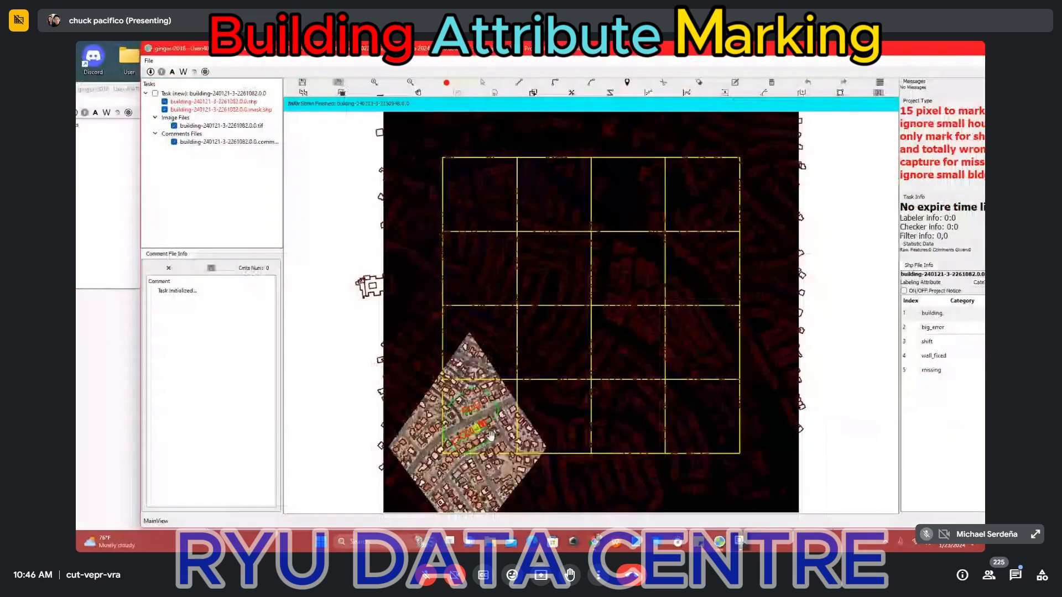
pyautogui.scroll(5, 479, 437)
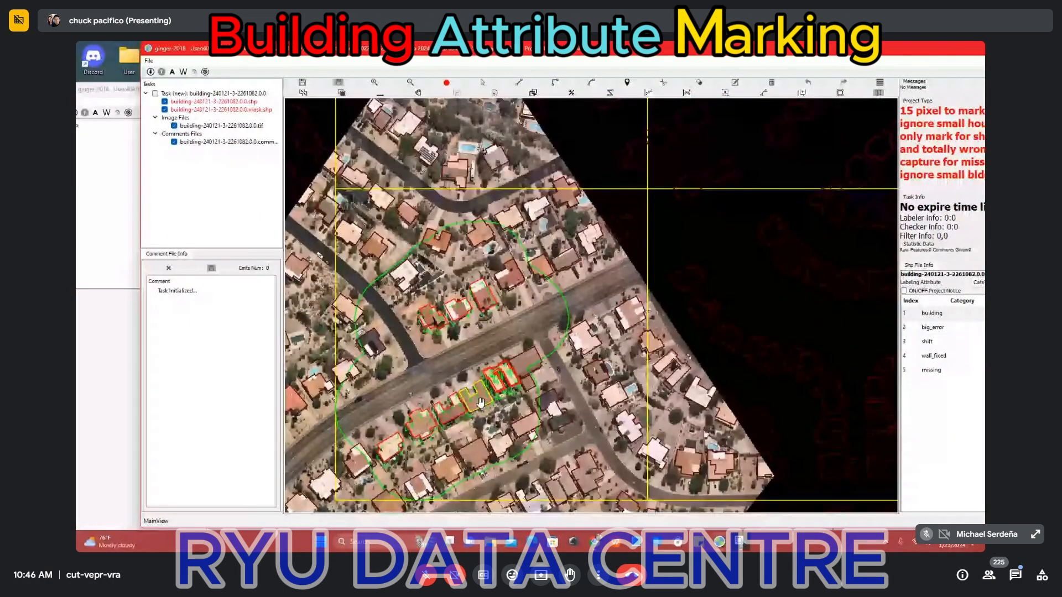
pyautogui.scroll(3, 480, 402)
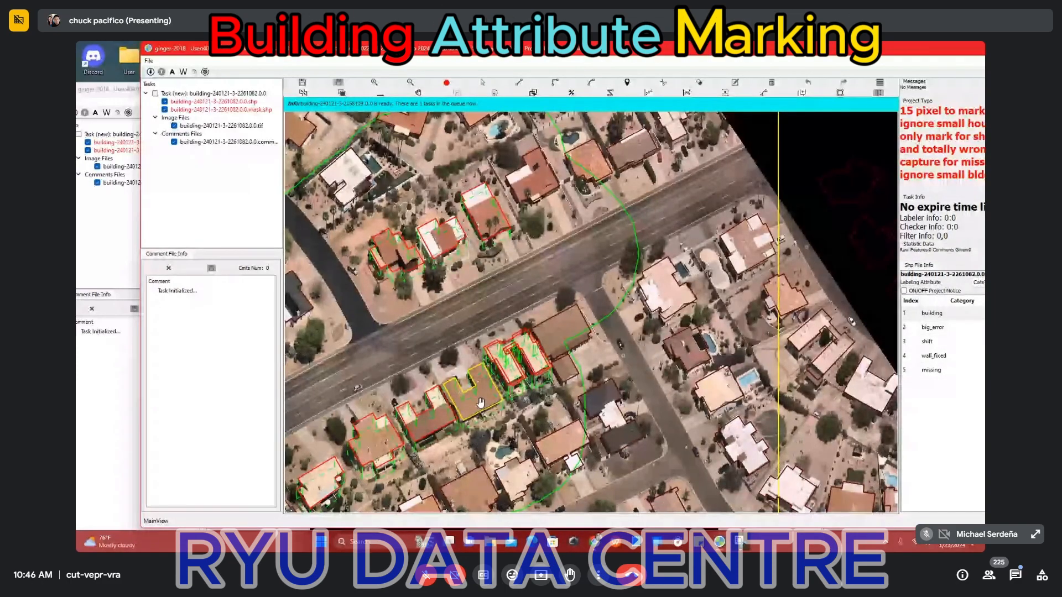
pyautogui.moveTo(480, 402); pyautogui.dragTo(611, 266)
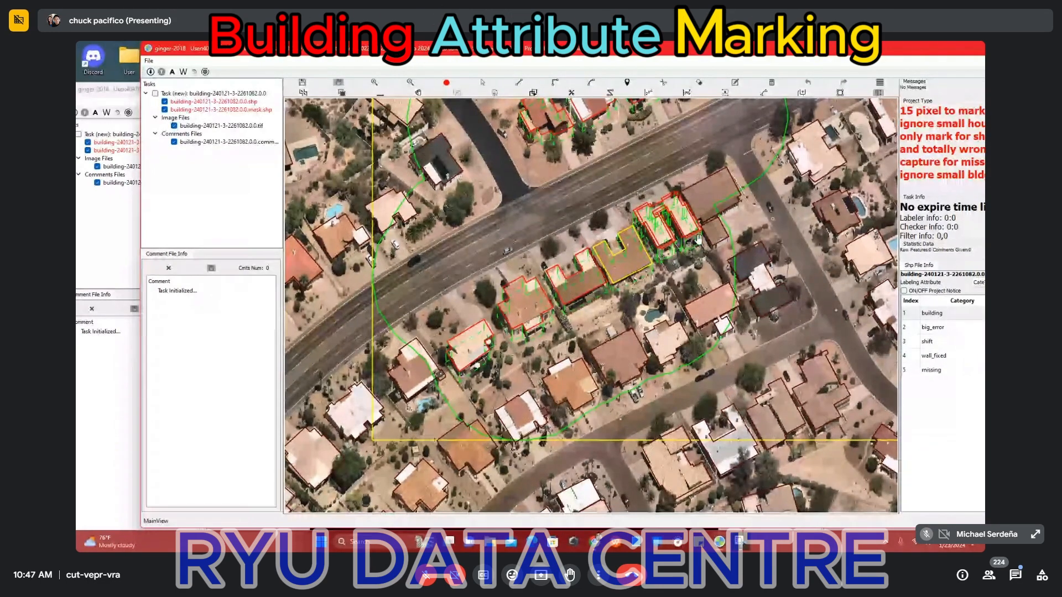
pyautogui.moveTo(642, 224); pyautogui.dragTo(586, 411)
pyautogui.moveTo(533, 323); pyautogui.dragTo(567, 229)
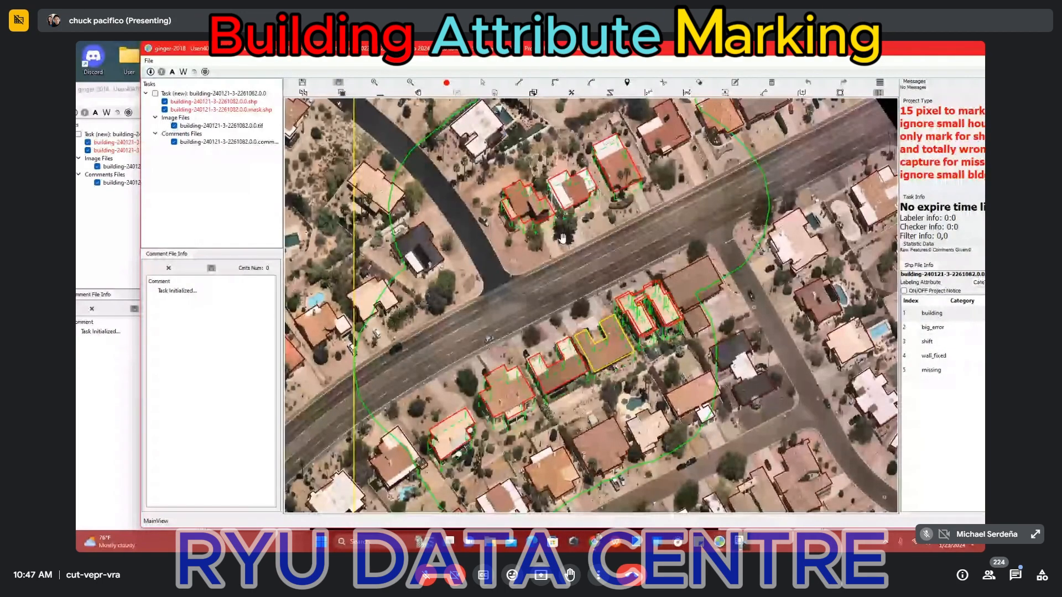
# Check the green-bordered area of building-240121-3-2440451.0.0 and submit the task.
pyautogui.click(78, 431)
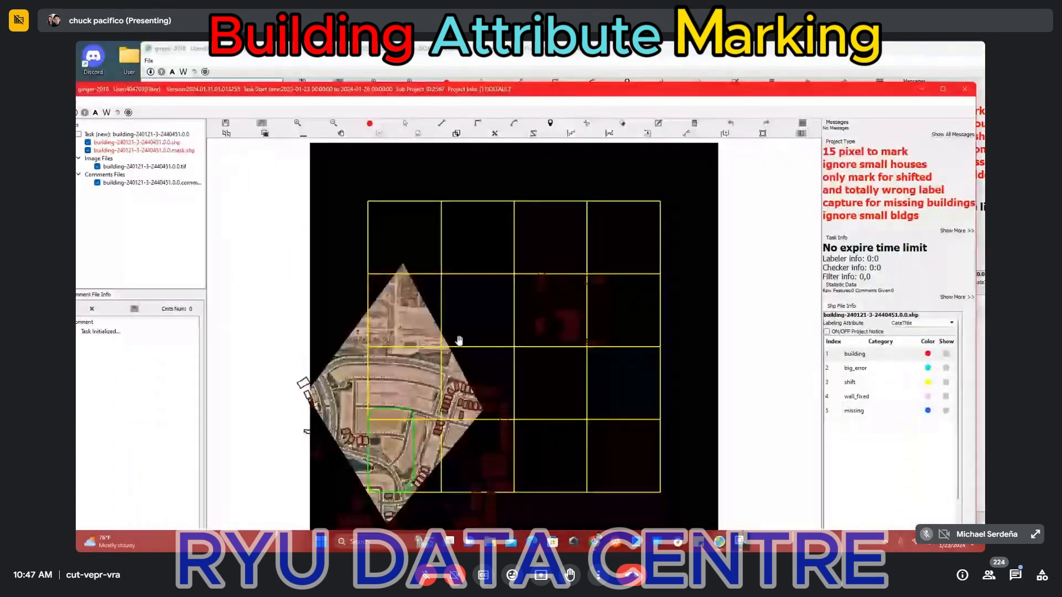
pyautogui.scroll(3, 525, 266)
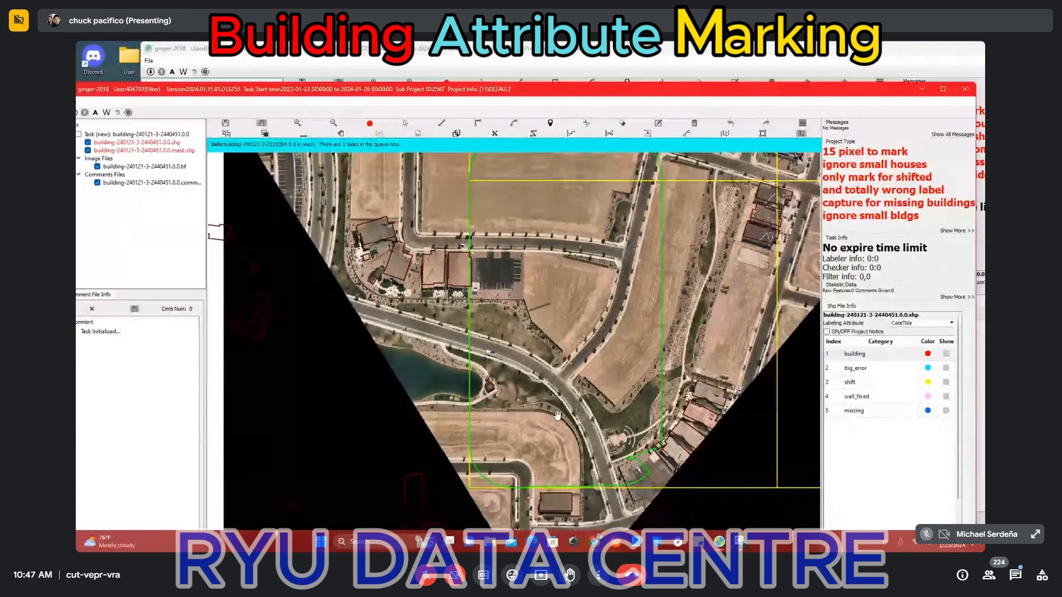
pyautogui.hotkey('ctrl', 's')
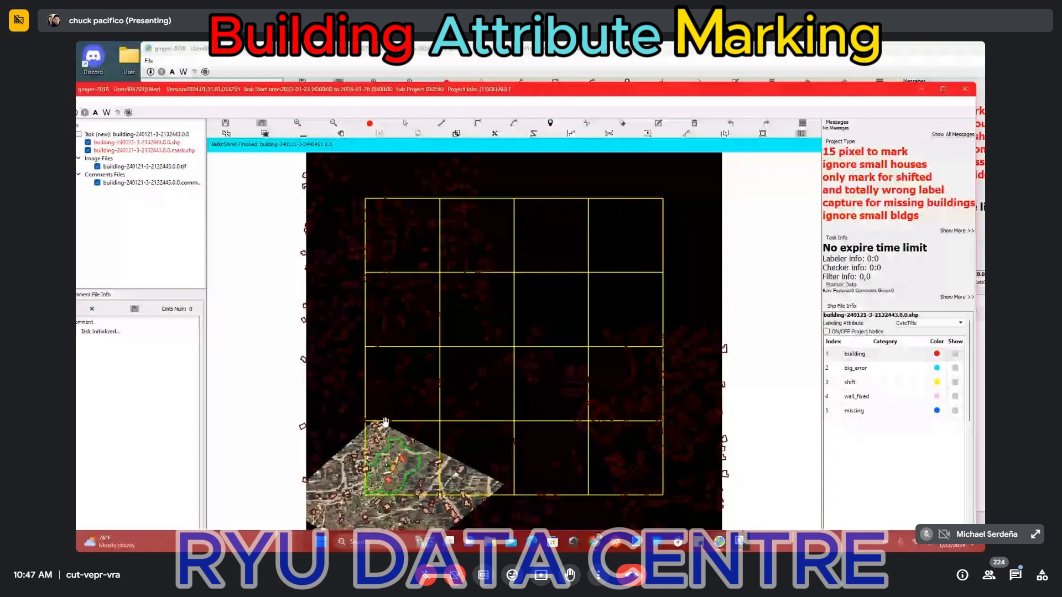
# In building-240121-3-2261082.0.0, relabel the brown-roofed house marked as shift as building.
pyautogui.click(426, 62)
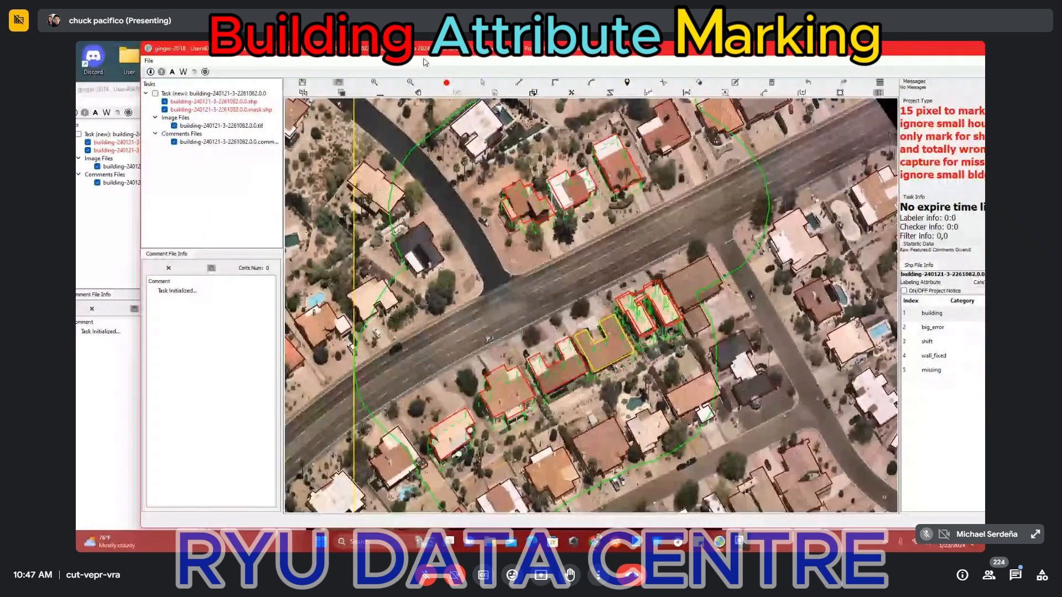
pyautogui.moveTo(564, 334); pyautogui.dragTo(528, 401)
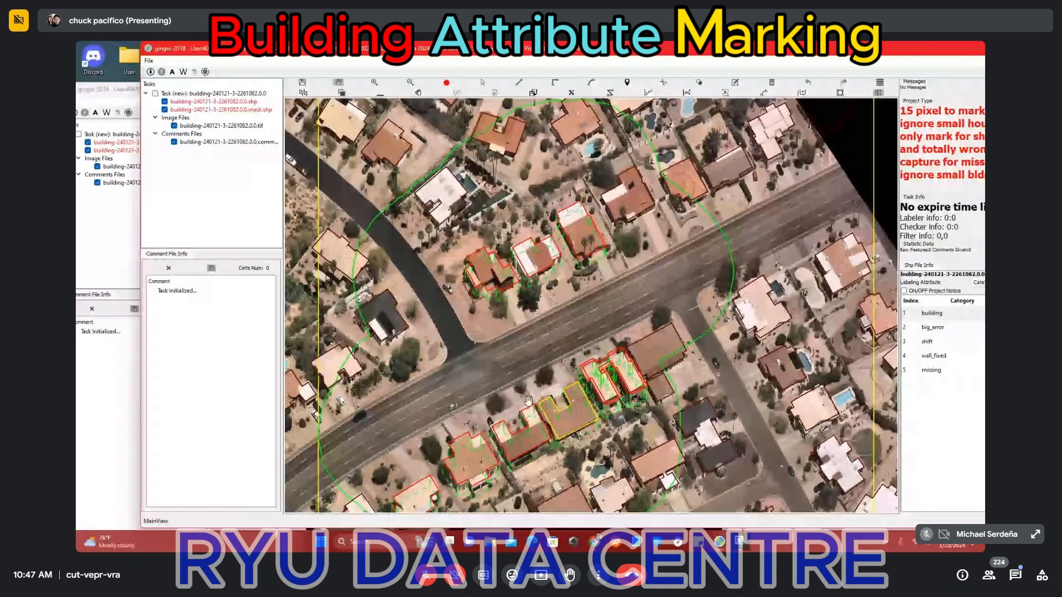
pyautogui.scroll(4, 529, 401)
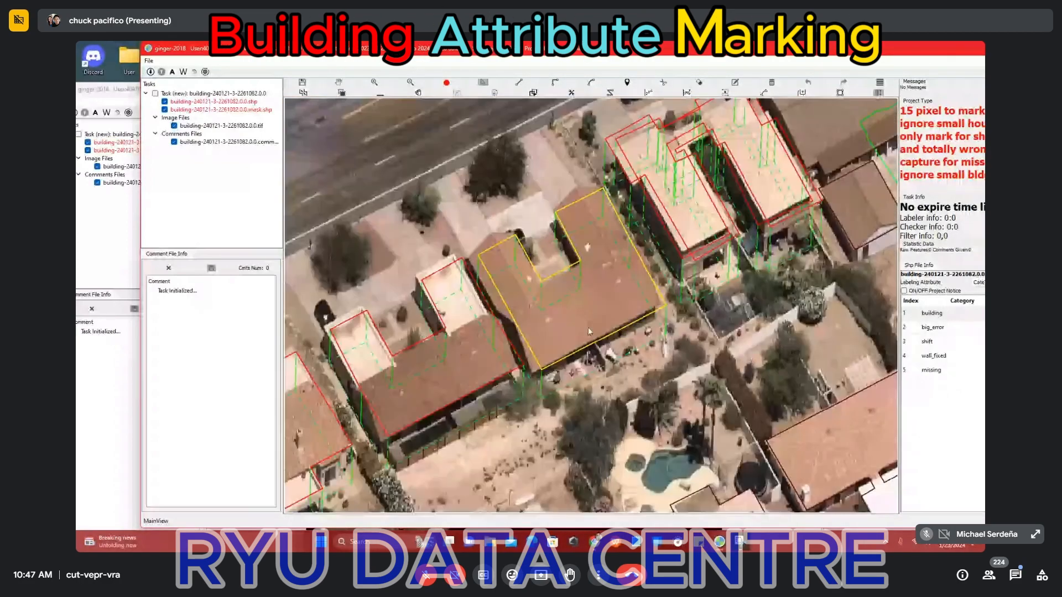
pyautogui.click(585, 291)
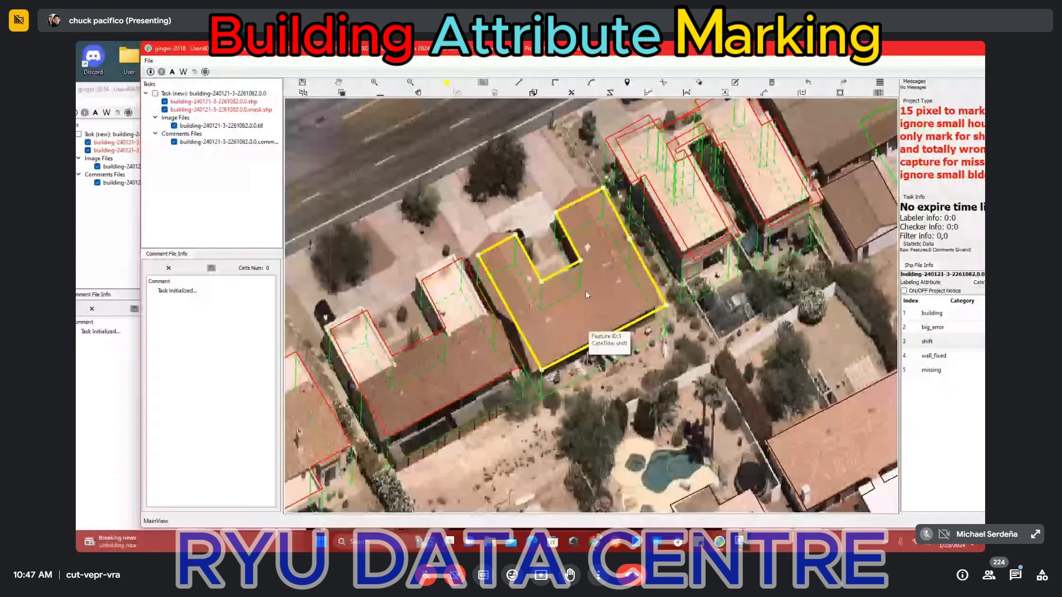
pyautogui.click(941, 315)
pyautogui.moveTo(689, 250); pyautogui.dragTo(555, 367)
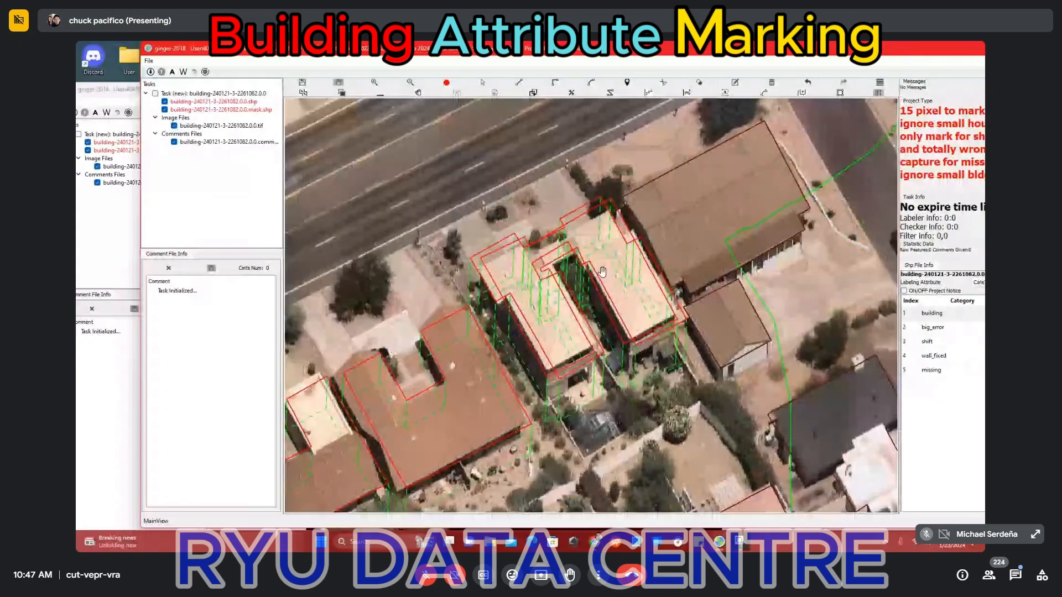
# Examine how the outline of the red-brown house beside the curved road fits its roof, comparing it with the mask overlay.
pyautogui.scroll(-6, 602, 271)
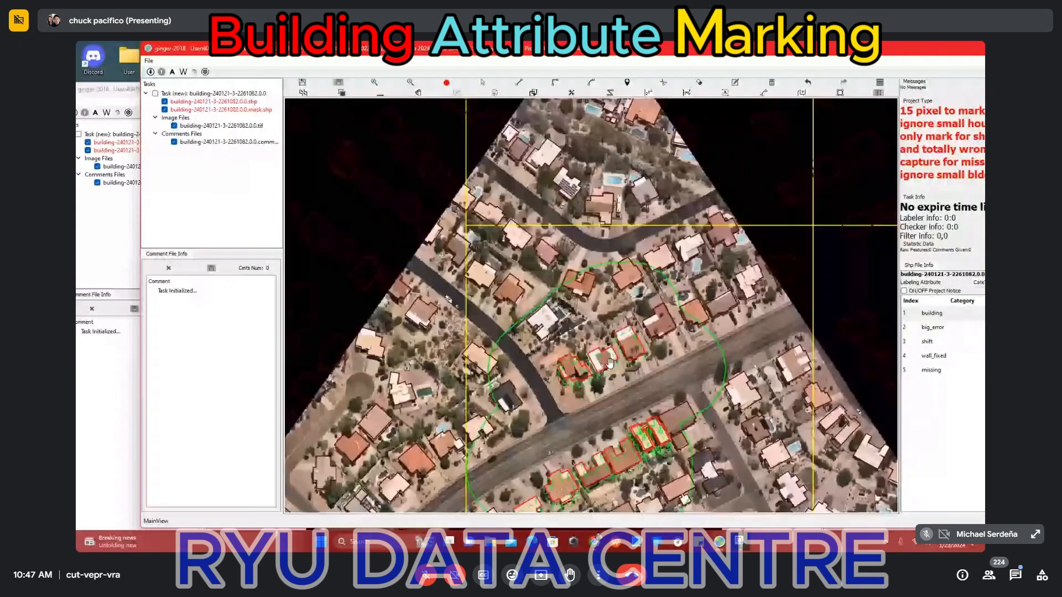
pyautogui.scroll(6, 610, 363)
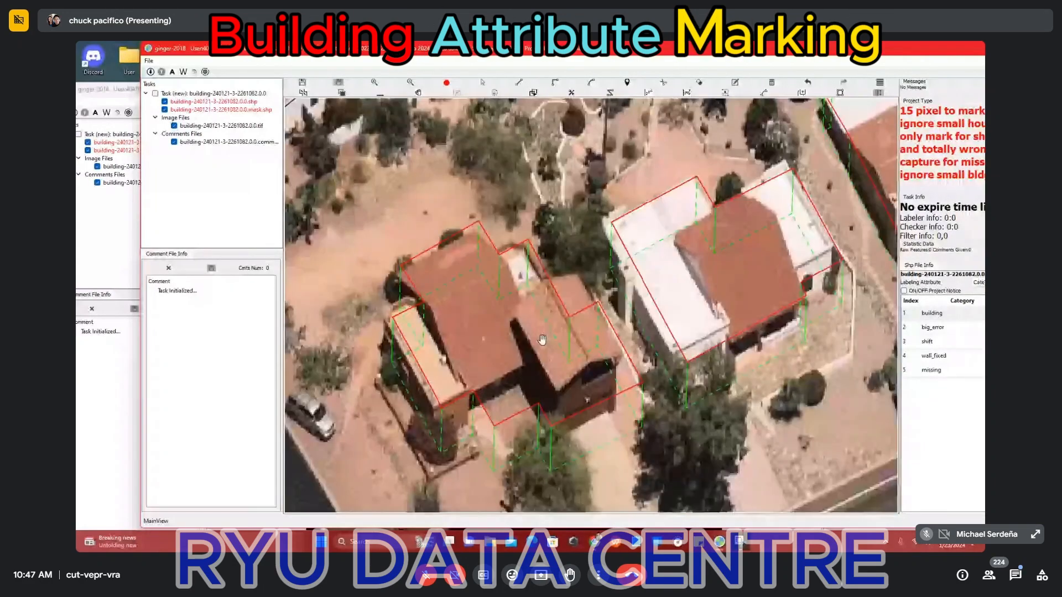
pyautogui.moveTo(547, 347); pyautogui.dragTo(579, 315)
pyautogui.scroll(1, 579, 315)
pyautogui.press('m')
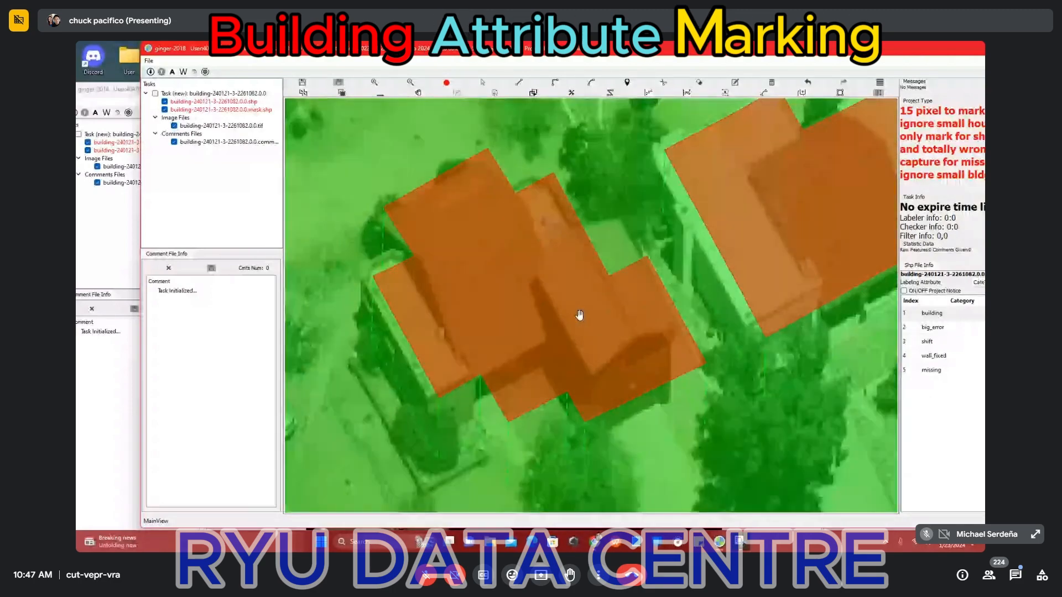
pyautogui.press('m')
pyautogui.scroll(-1, 607, 338)
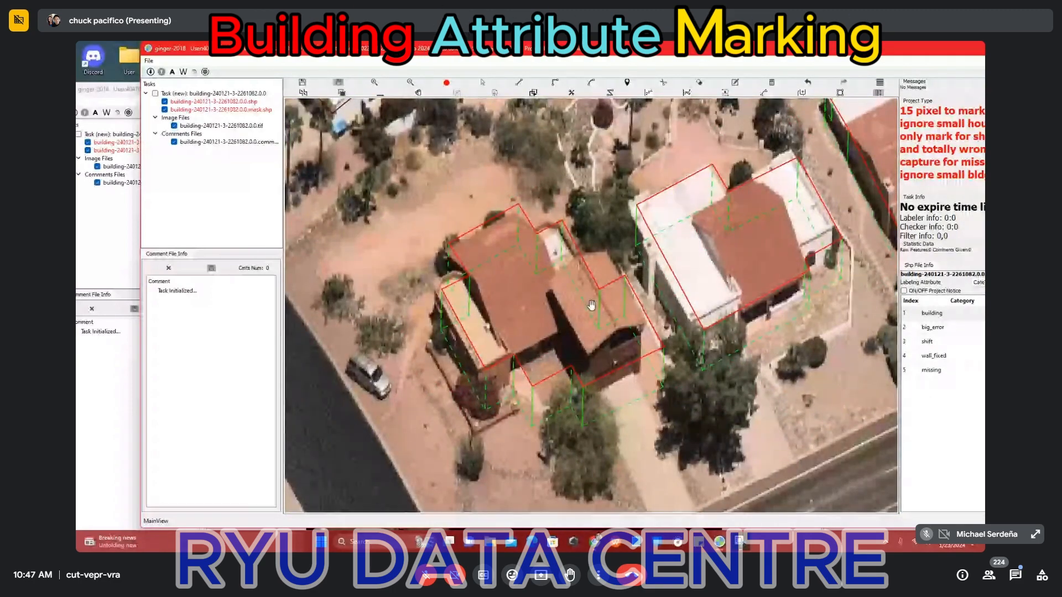
pyautogui.scroll(2, 522, 354)
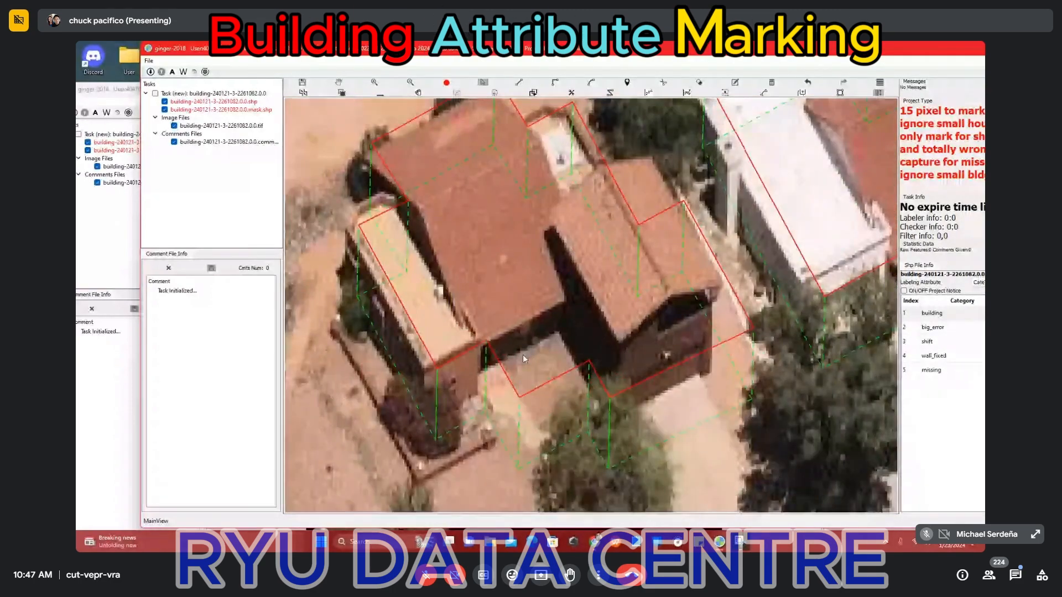
pyautogui.click(522, 354)
pyautogui.scroll(-1, 565, 323)
pyautogui.press('Escape')
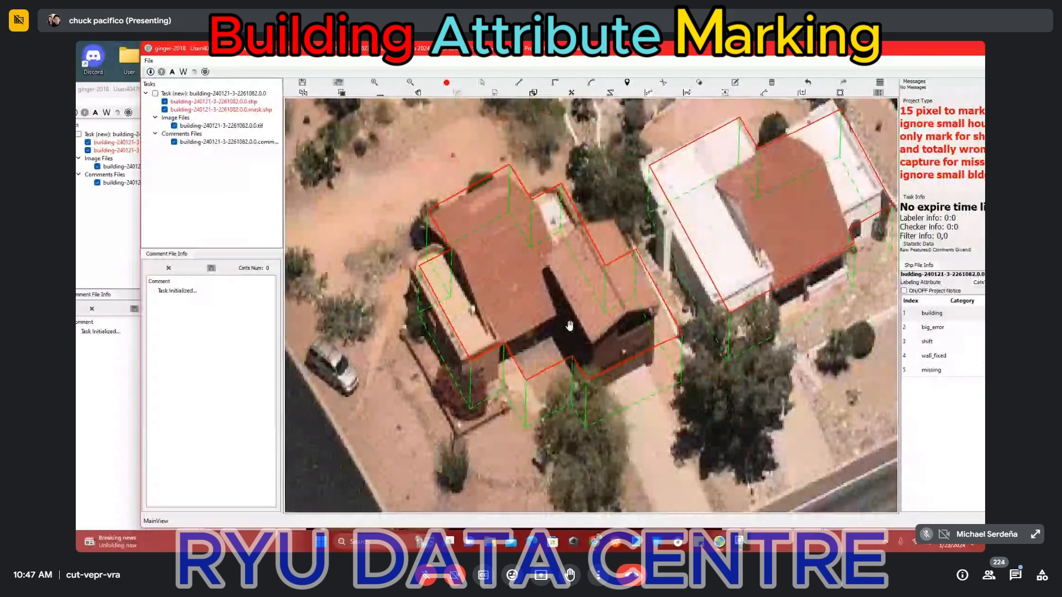
pyautogui.scroll(-3, 598, 326)
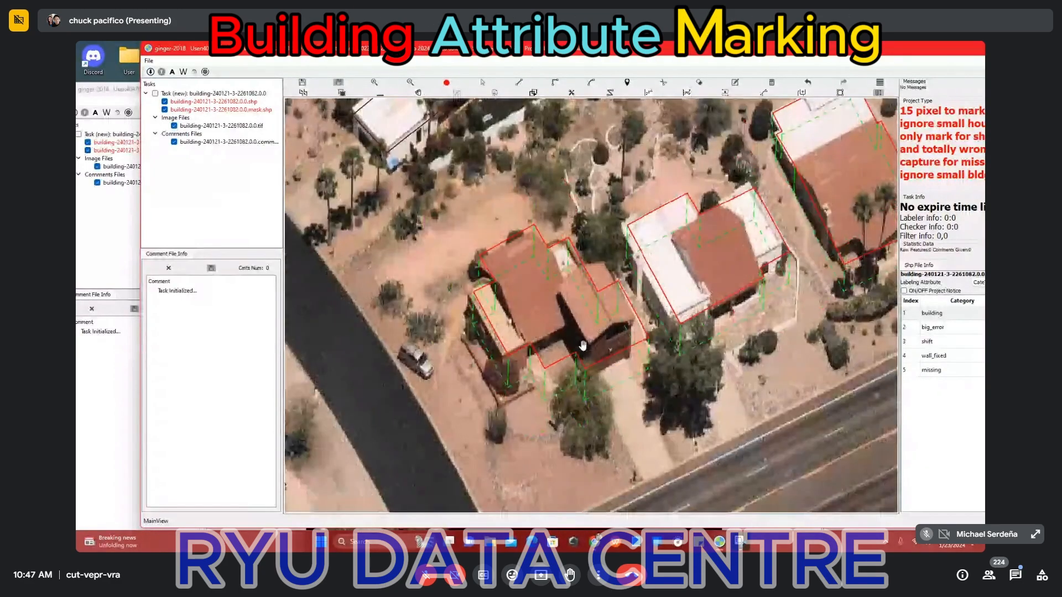
# Label the outline of the red-brown house beside the curved road as big_error.
pyautogui.click(561, 321)
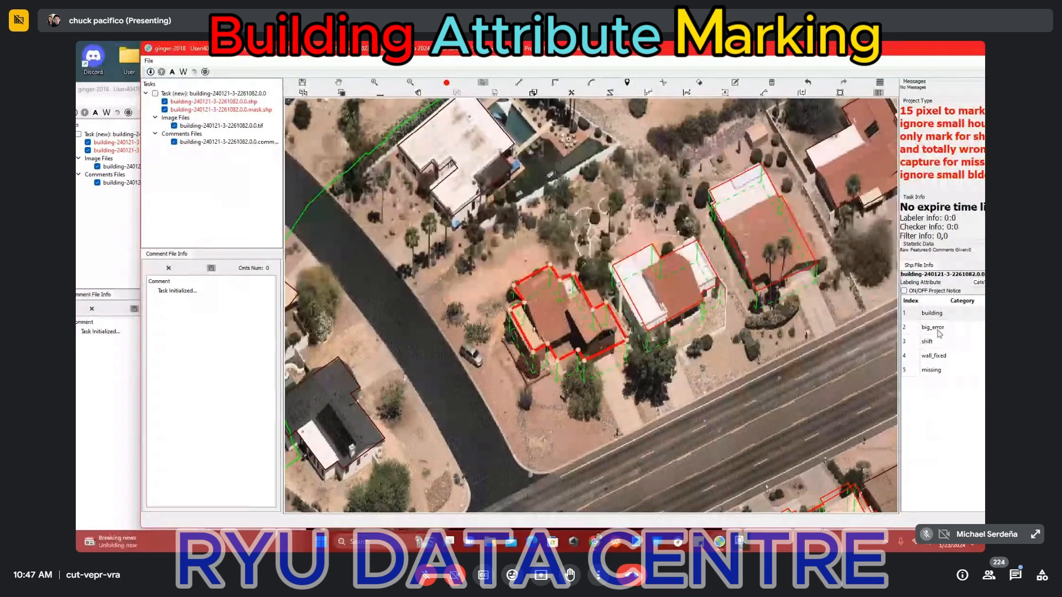
pyautogui.click(932, 327)
pyautogui.press('Escape')
pyautogui.scroll(-3, 604, 379)
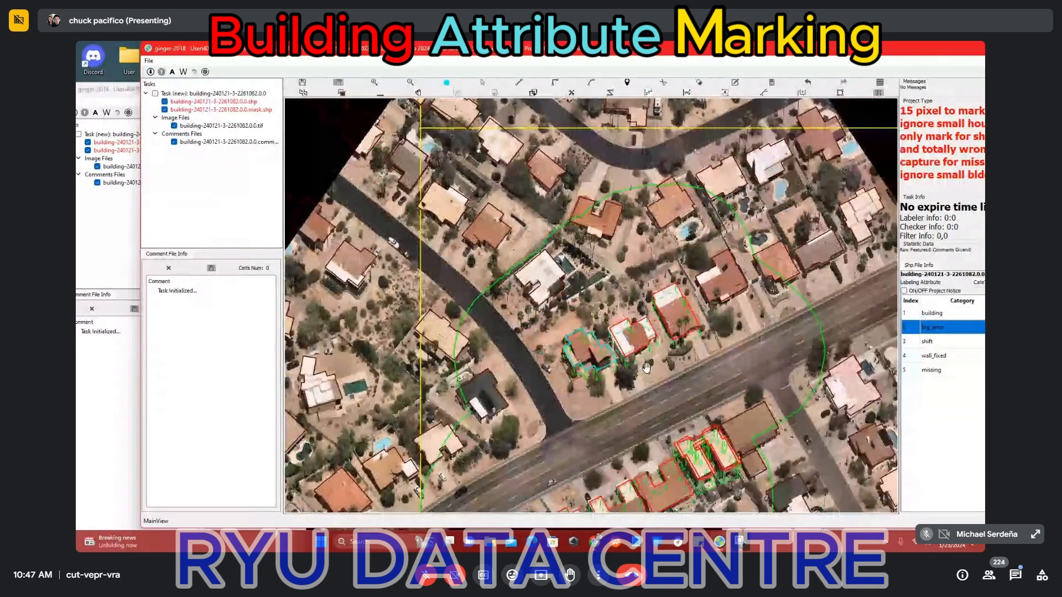
pyautogui.scroll(-3, 646, 367)
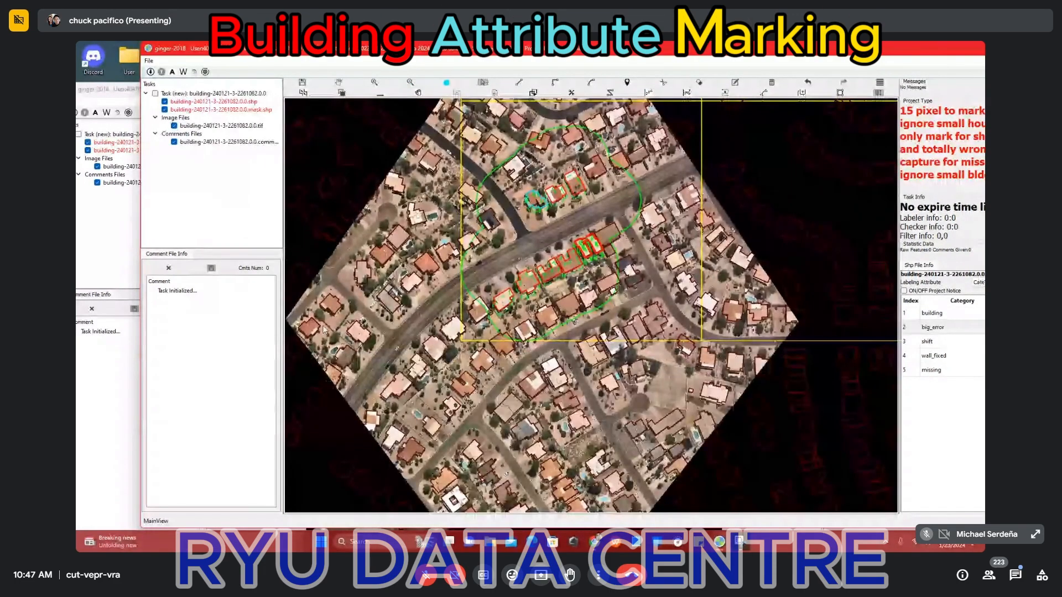
# In building-240121-3-2132443.0.0, label the southernmost red-outlined house inside the green boundary as wall_fixed.
pyautogui.click(113, 303)
pyautogui.scroll(4, 488, 285)
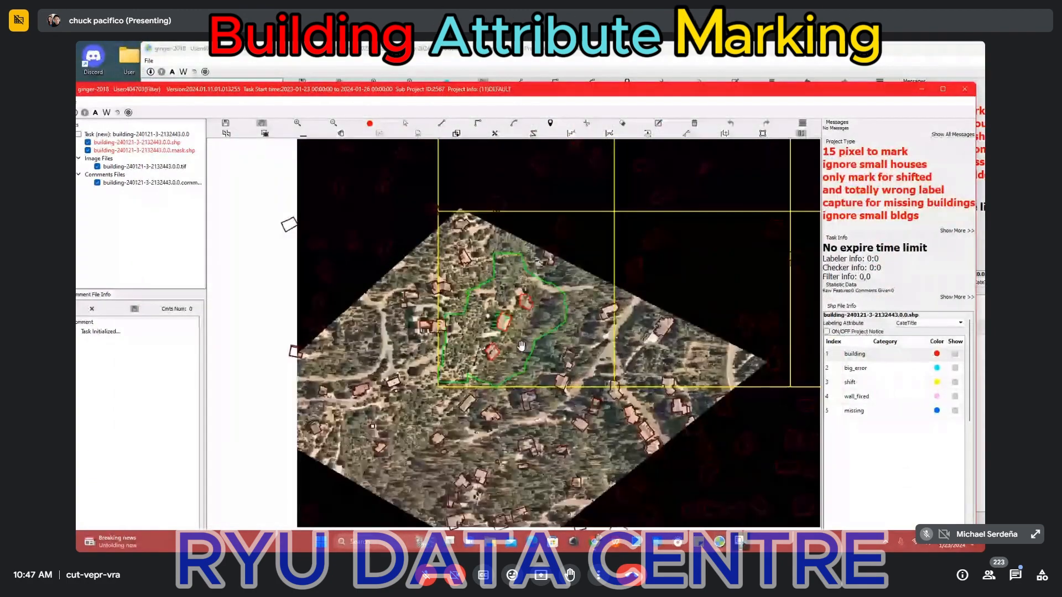
pyautogui.scroll(4, 521, 346)
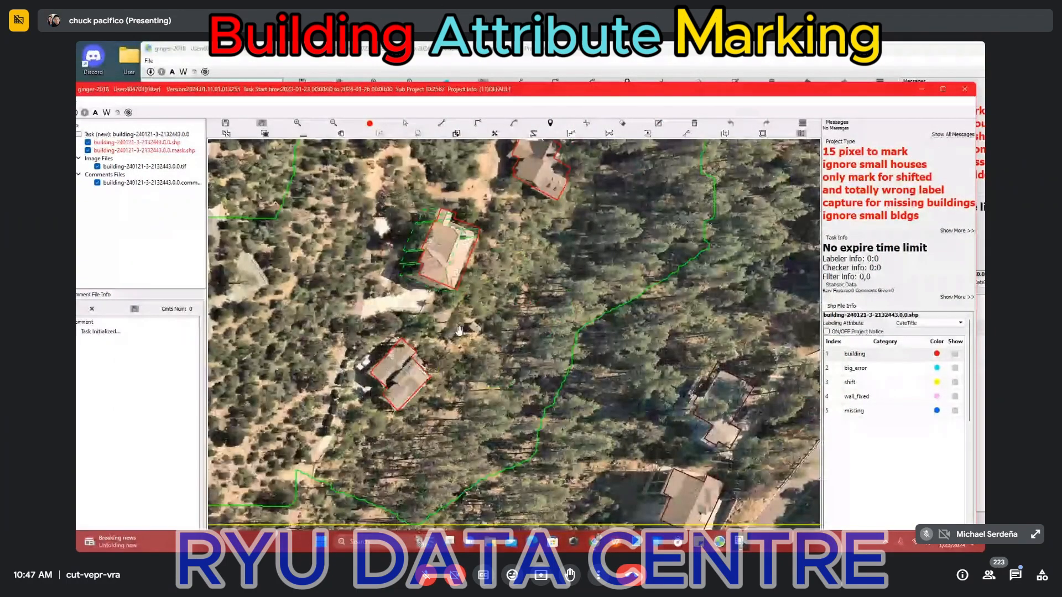
pyautogui.scroll(5, 459, 330)
pyautogui.scroll(3, 493, 347)
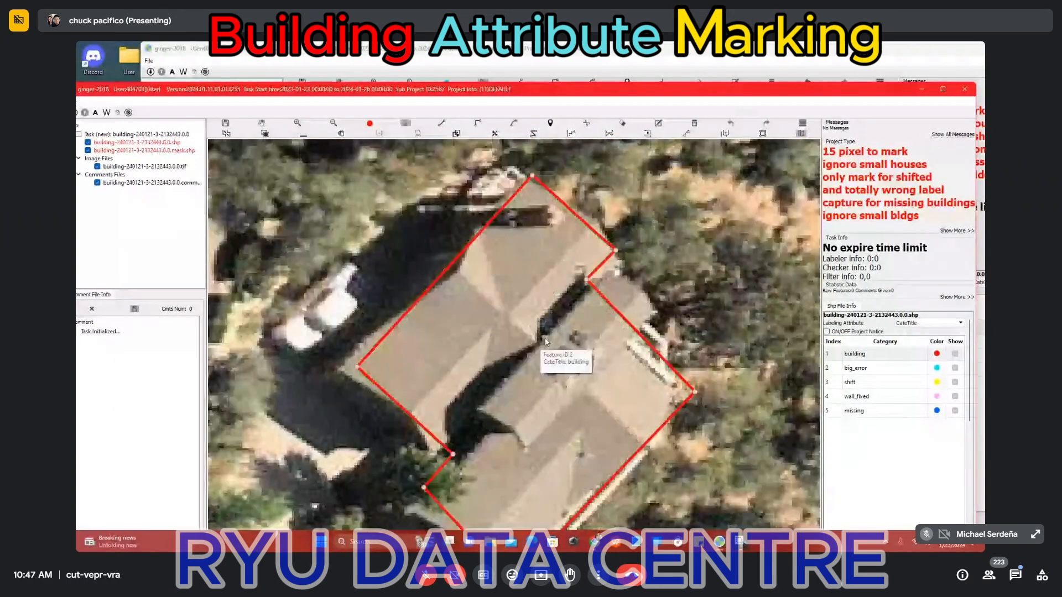
pyautogui.scroll(-8, 514, 332)
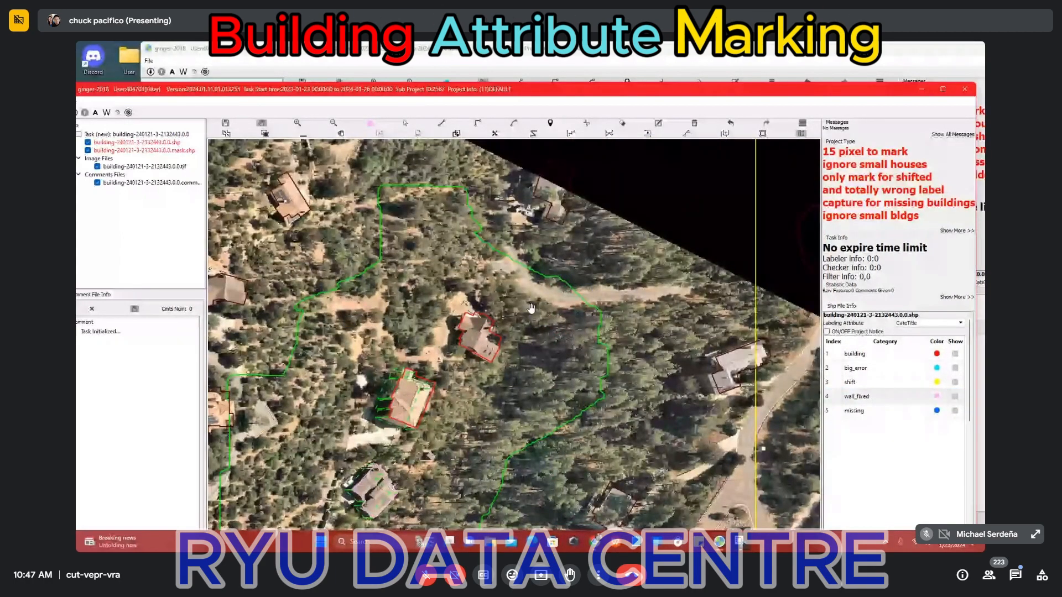
# Check the remaining house outlines and submit tasks building-240121-3-2132443.0.0 and building-240121-3-2261082.0.0.
pyautogui.scroll(3, 531, 308)
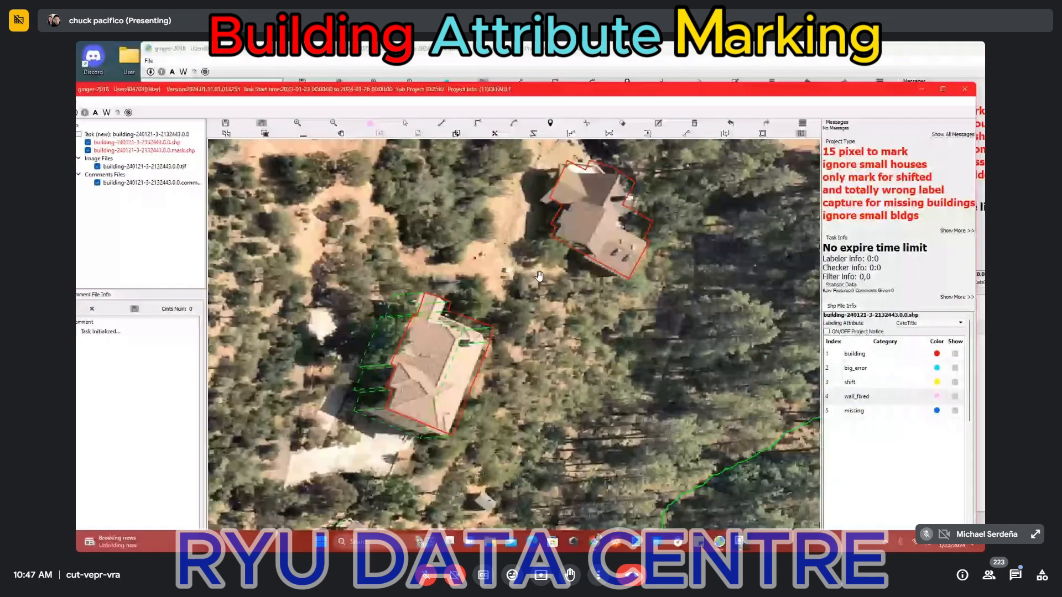
pyautogui.press('s')
pyautogui.scroll(-2, 635, 225)
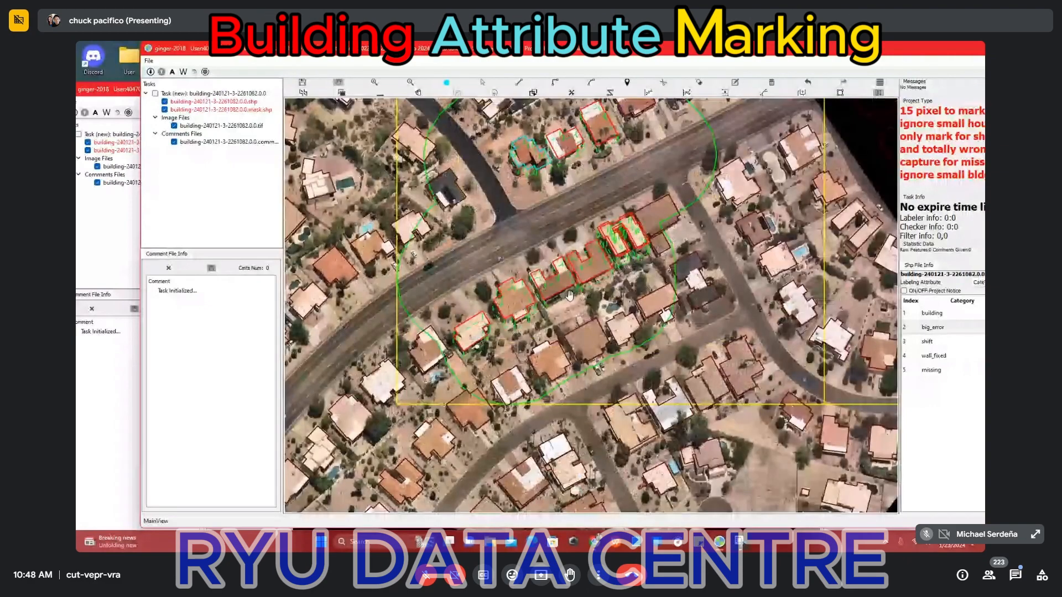
pyautogui.scroll(1, 570, 295)
# Check the green-bordered area of building-240121-3-2219384.0.0 and switch to the window with building-240121-3-2158109.0.0.
pyautogui.click(81, 426)
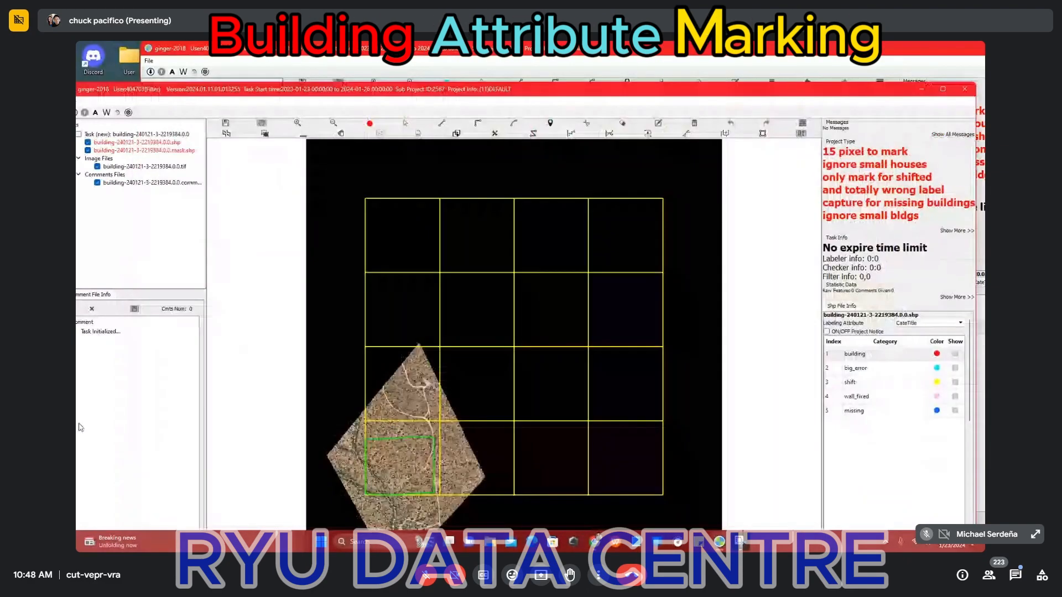
pyautogui.moveTo(474, 410); pyautogui.dragTo(615, 247)
pyautogui.click(535, 64)
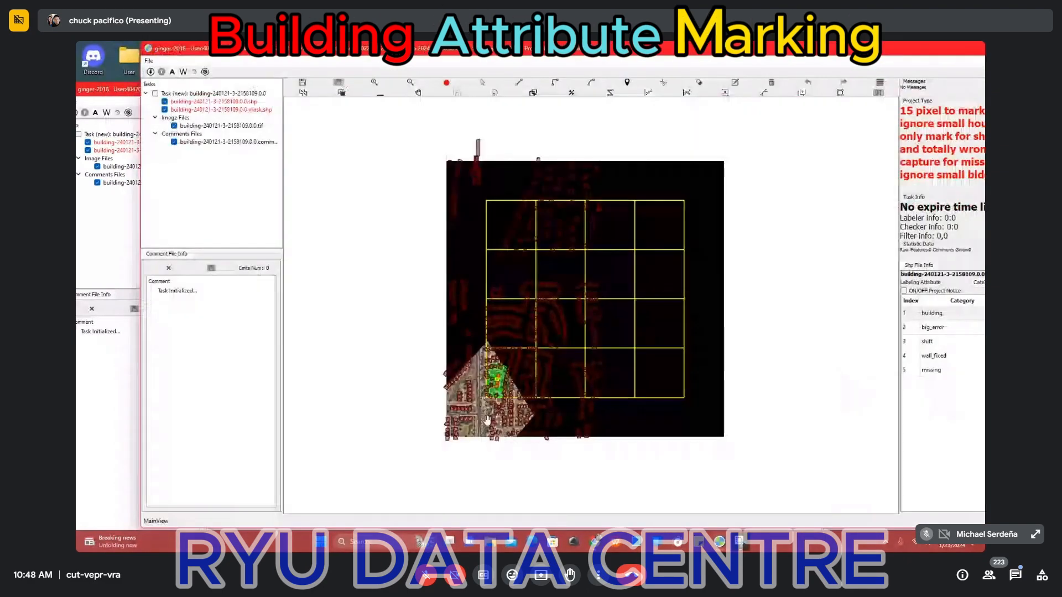
# Relabel the yellow-outlined house in the central row beside the cul-de-sac as building.
pyautogui.scroll(2, 487, 419)
pyautogui.scroll(3, 516, 351)
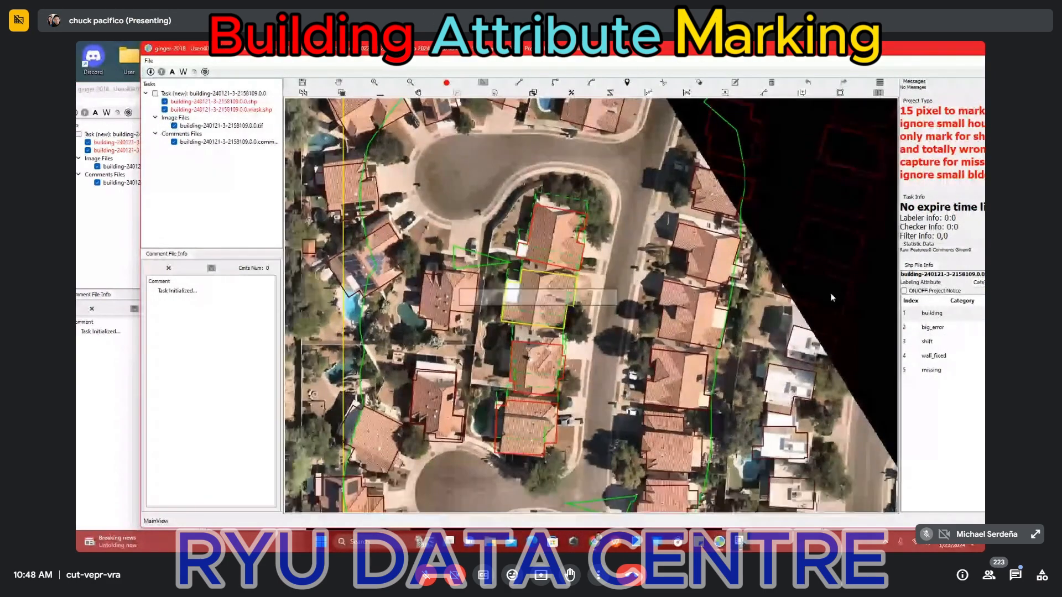
pyautogui.click(942, 316)
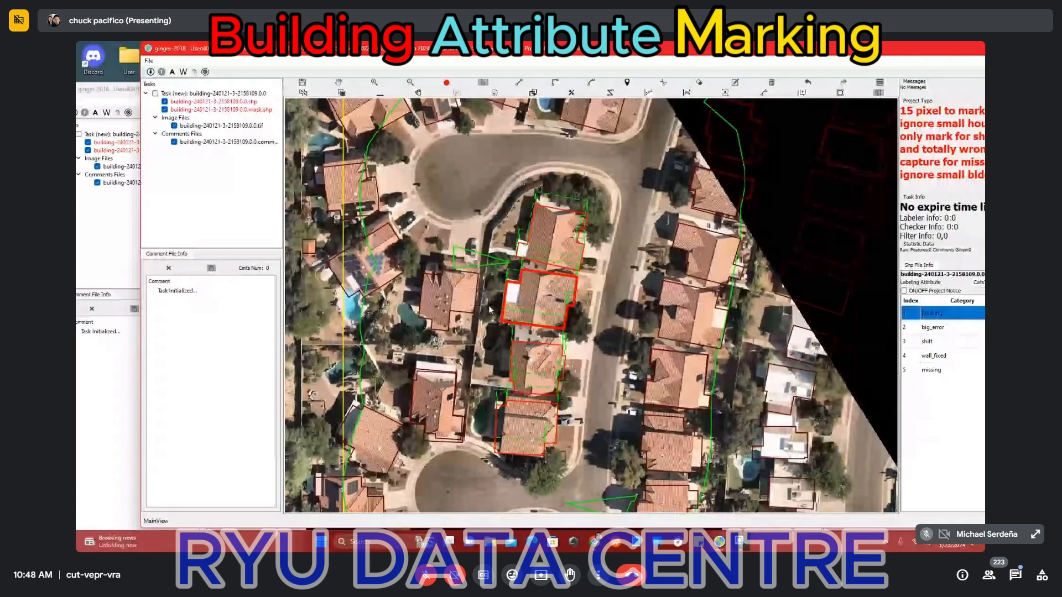
# Examine the central-row house outlines beside the cul-de-sac in building-240121-3-2158109.0.0 against their roof edges.
pyautogui.scroll(-2, 539, 309)
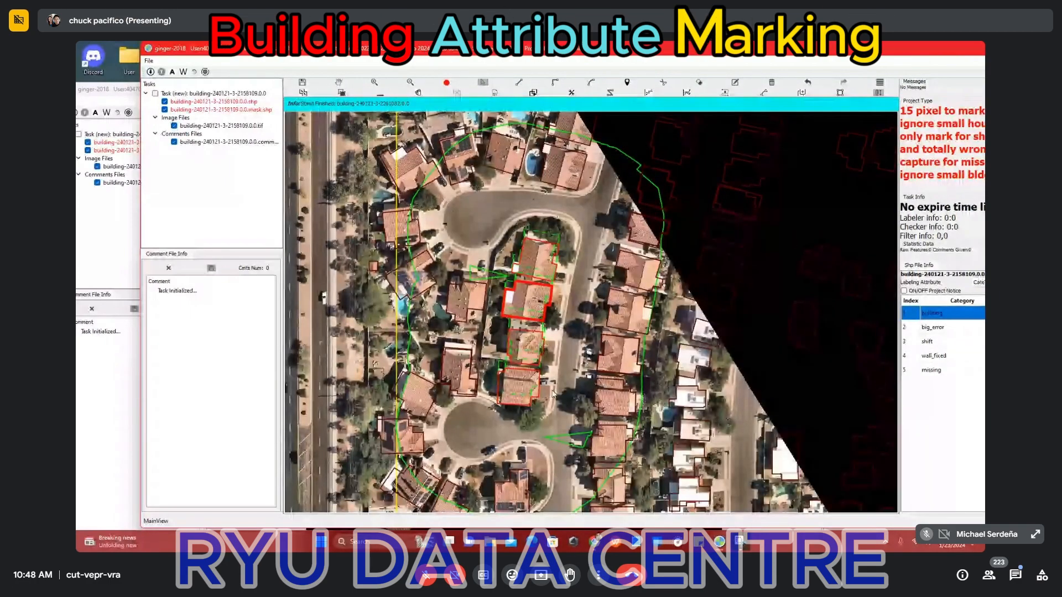
pyautogui.scroll(5, 557, 393)
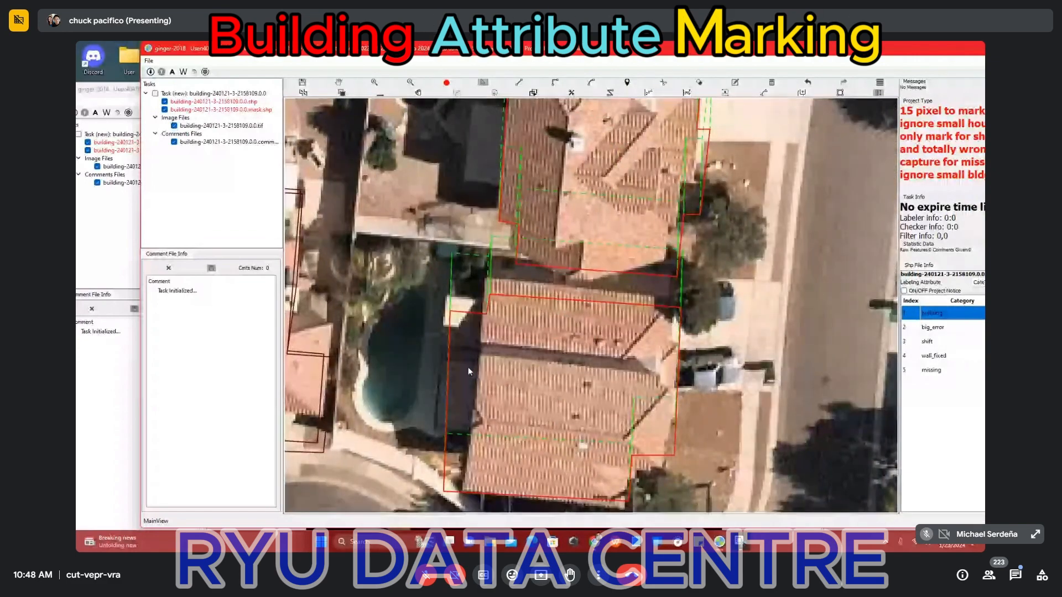
pyautogui.scroll(-4, 468, 368)
pyautogui.scroll(4, 567, 278)
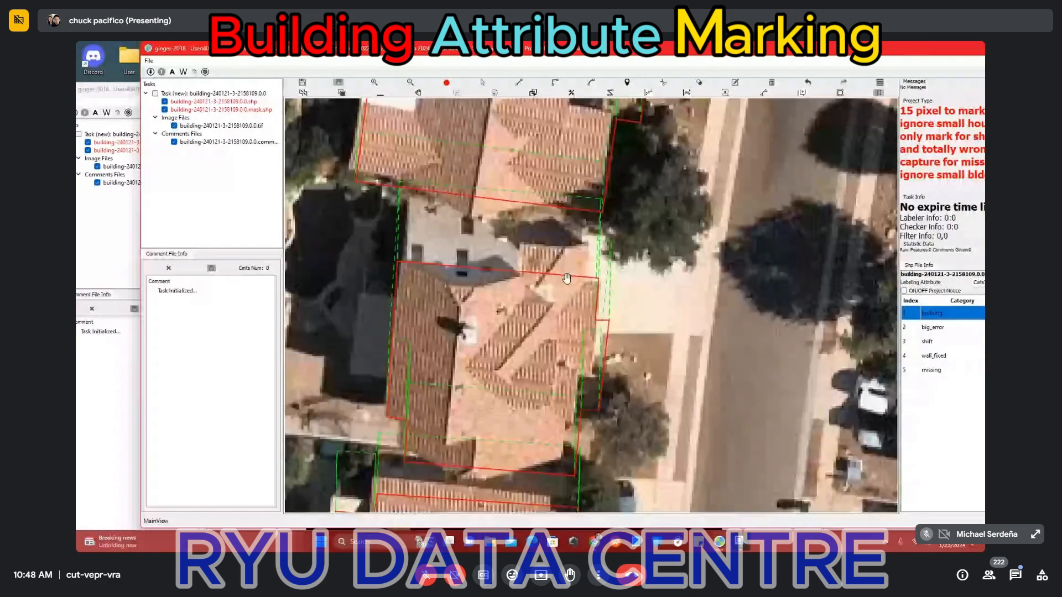
pyautogui.scroll(2, 566, 278)
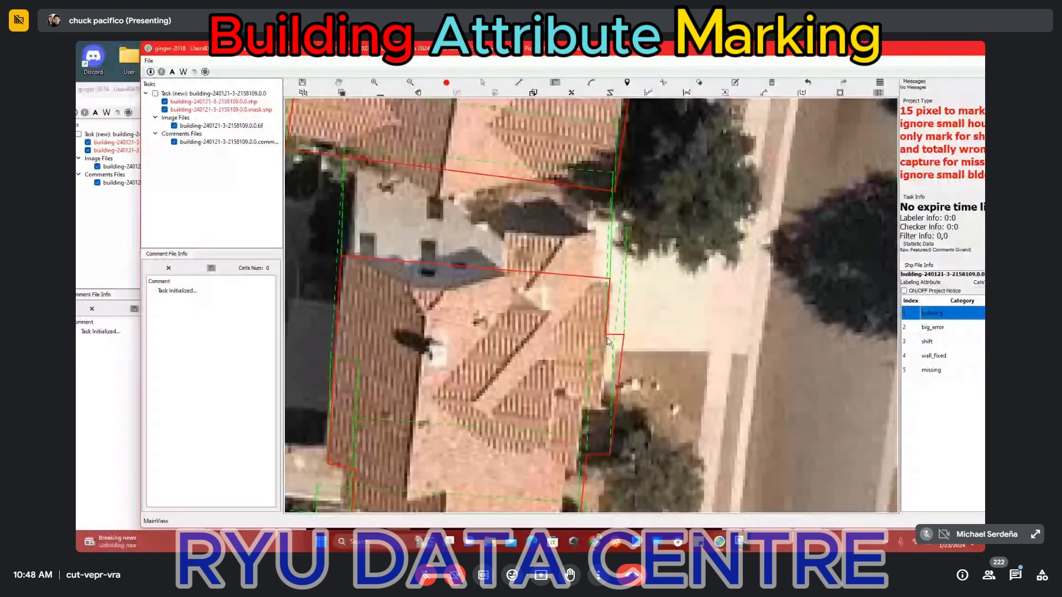
pyautogui.scroll(-2, 592, 348)
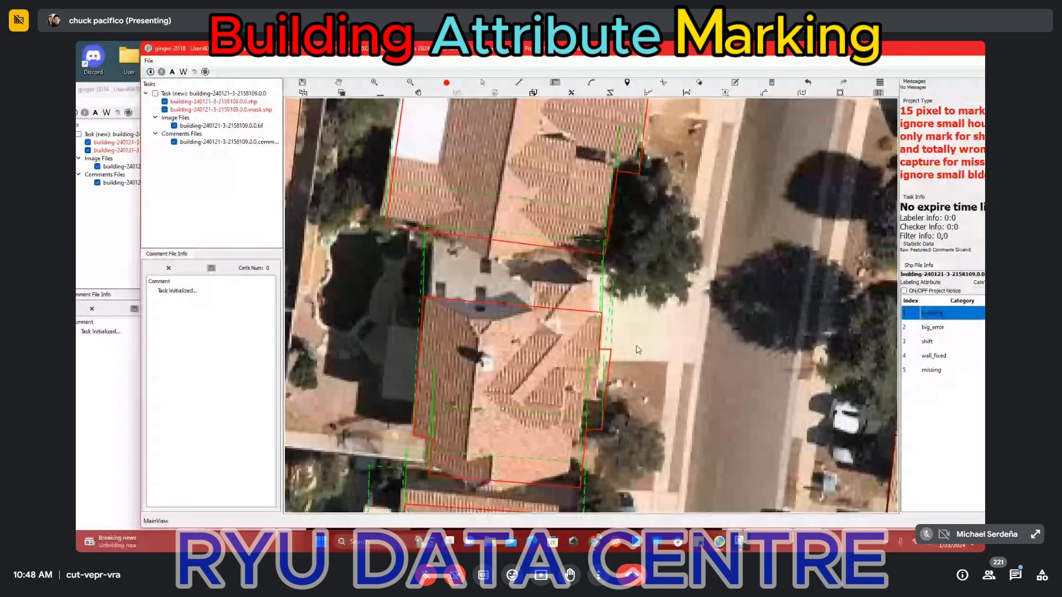
pyautogui.scroll(-2, 637, 350)
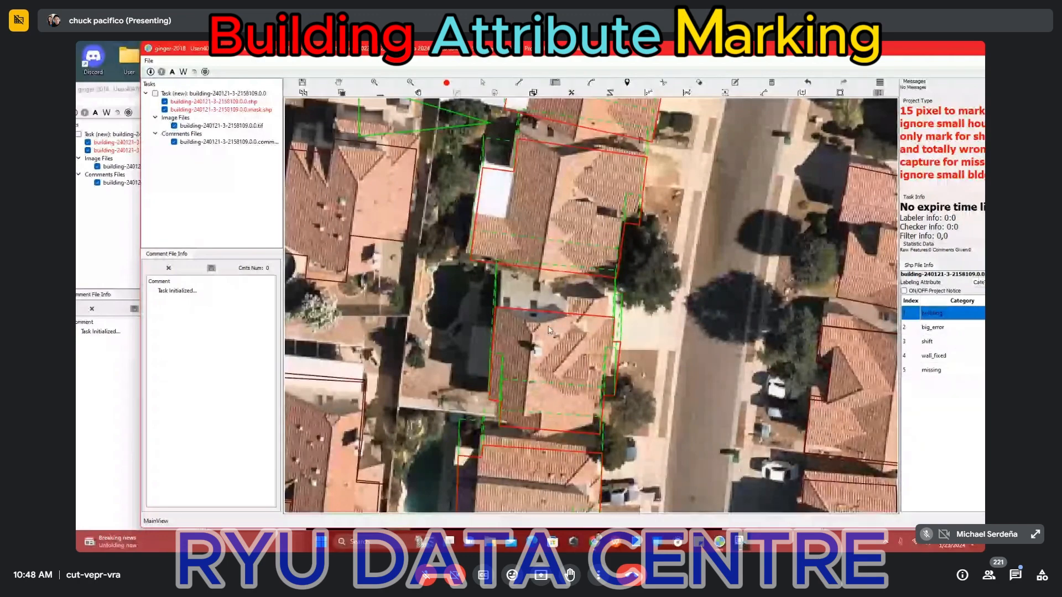
pyautogui.scroll(-2, 549, 330)
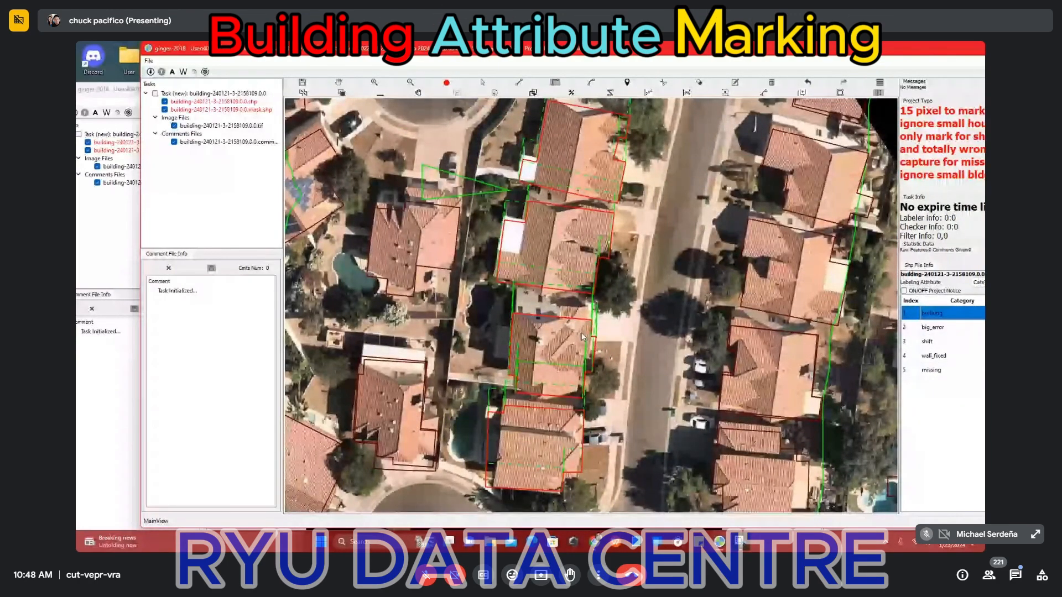
pyautogui.scroll(-2, 582, 337)
# Bring up the window with building-240121-3-2188715.0.0, then switch to the Google Meet call to view its in-call messages.
pyautogui.hotkey('alt', 'Tab')
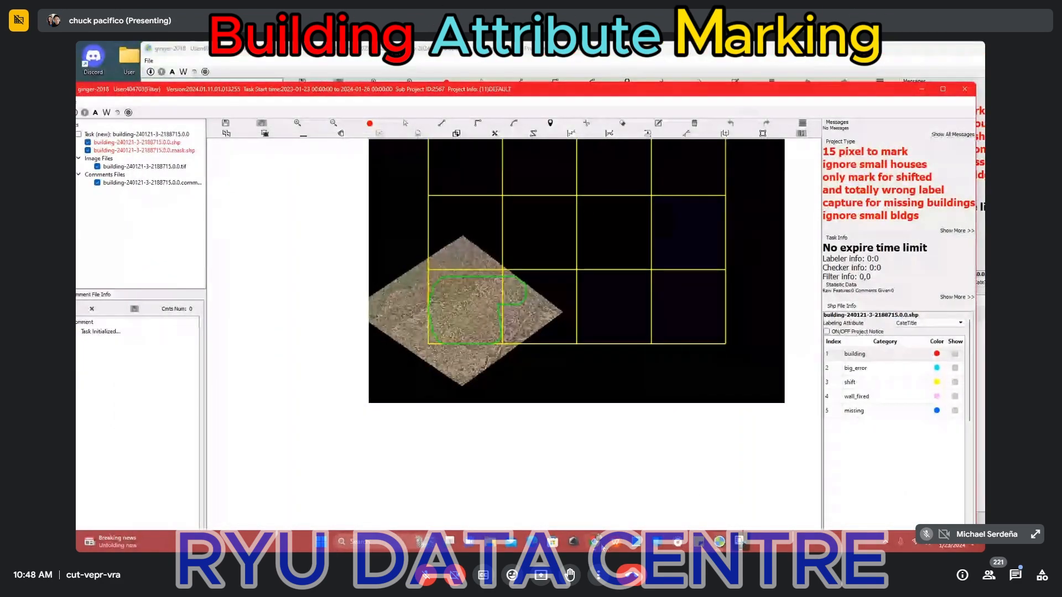
pyautogui.hotkey('alt', 'Tab')
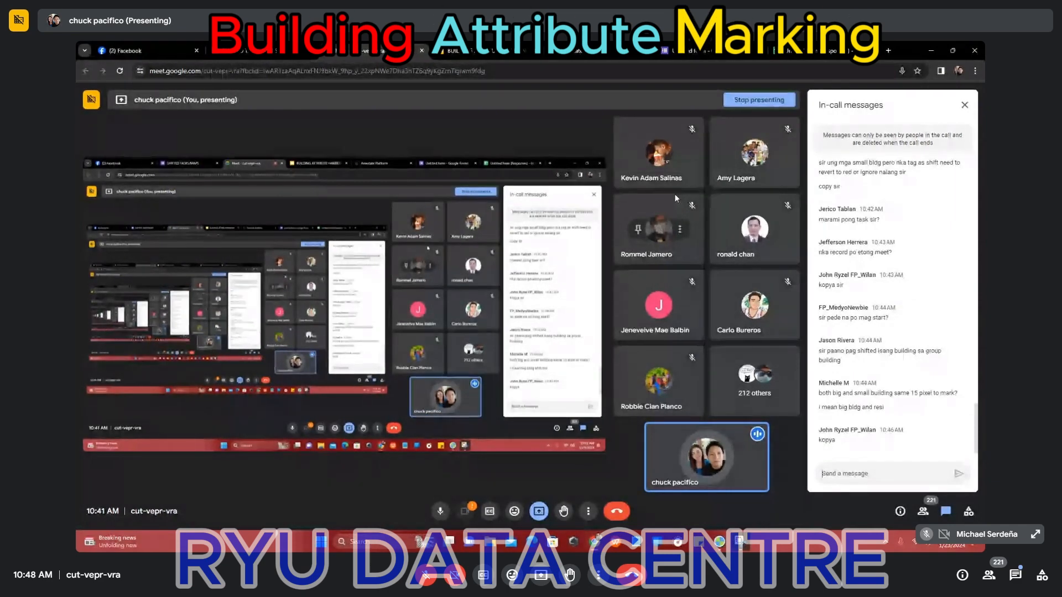
pyautogui.moveTo(694, 218)
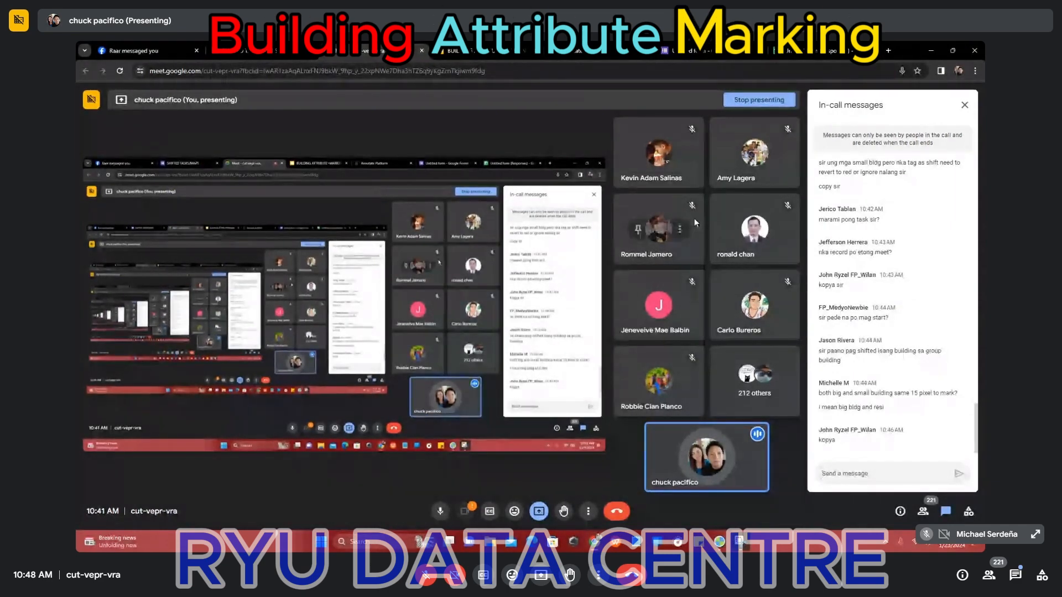